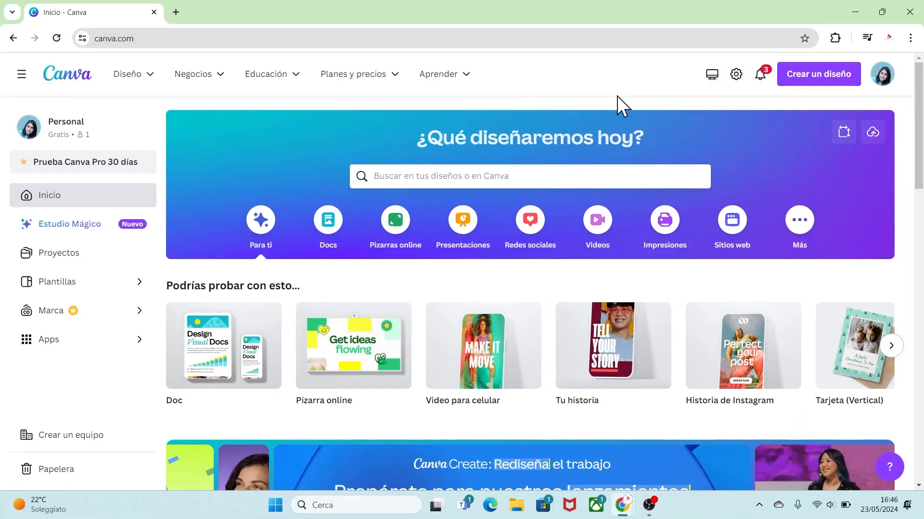
Step: Create a blank custom-size design 29.7 cm wide and 21 cm high
left_click(808, 76)
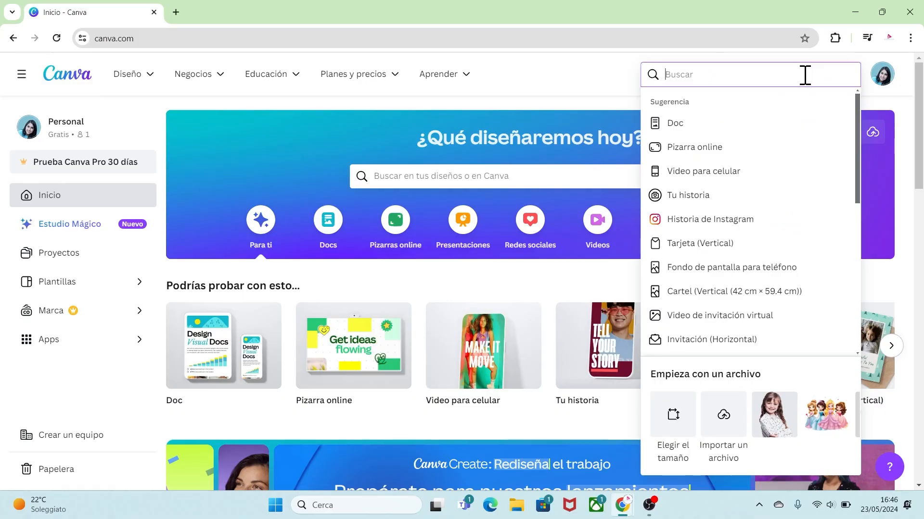
left_click(673, 418)
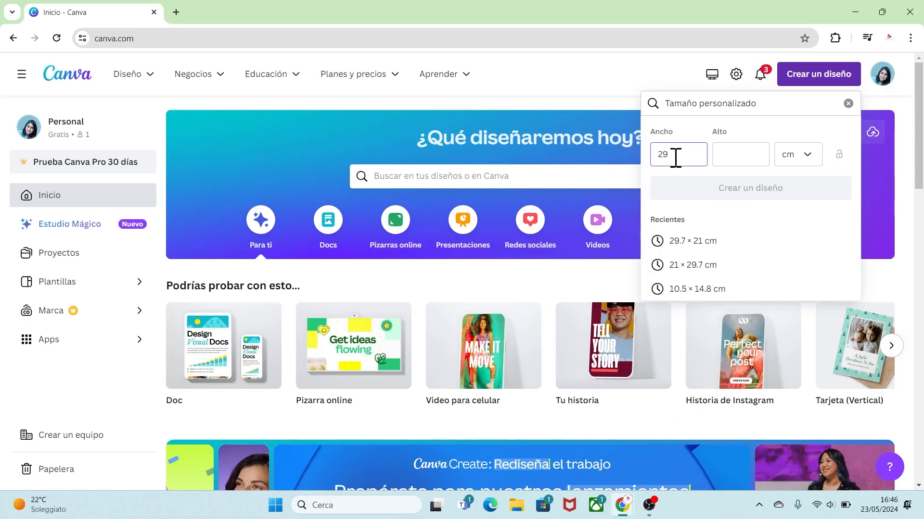
type("29.7")
left_click(741, 154)
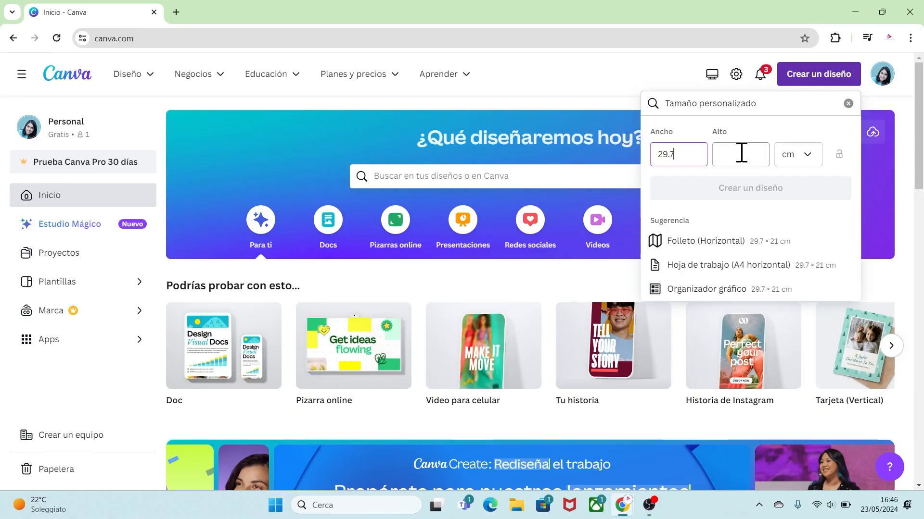
type("21")
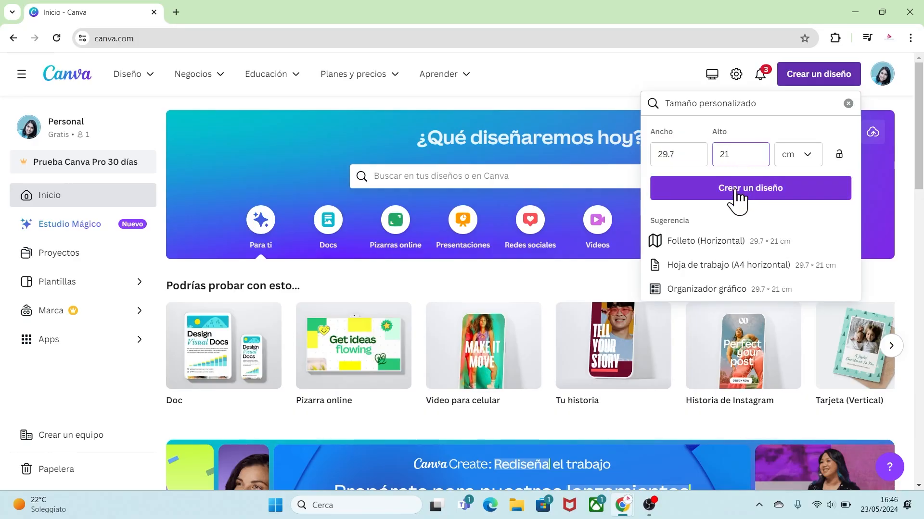
left_click(780, 193)
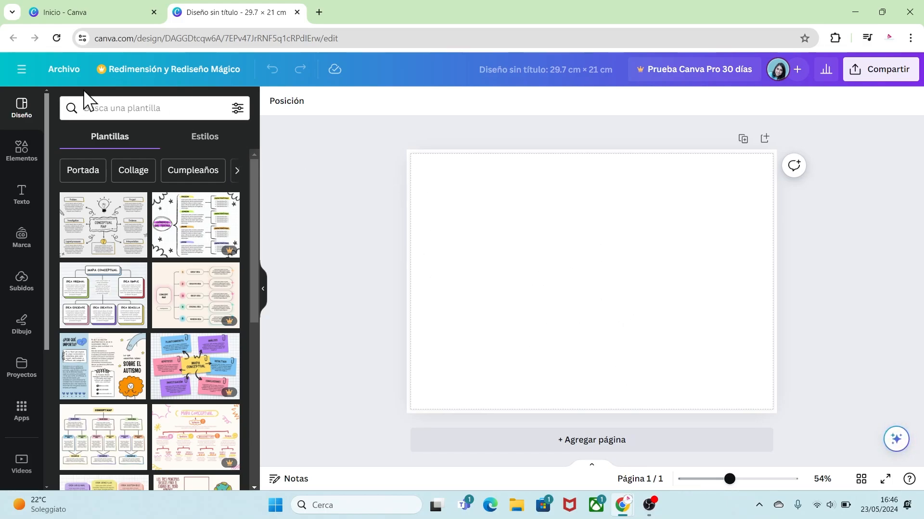
Step: Review the design's configuration options for rulers, guides, margins and print bleed
left_click(70, 72)
mouse_move(154, 214)
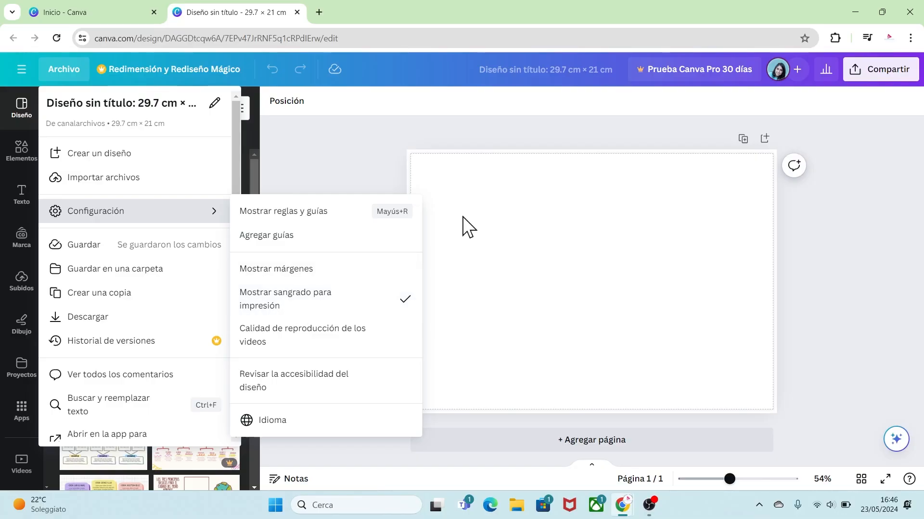
left_click(431, 163)
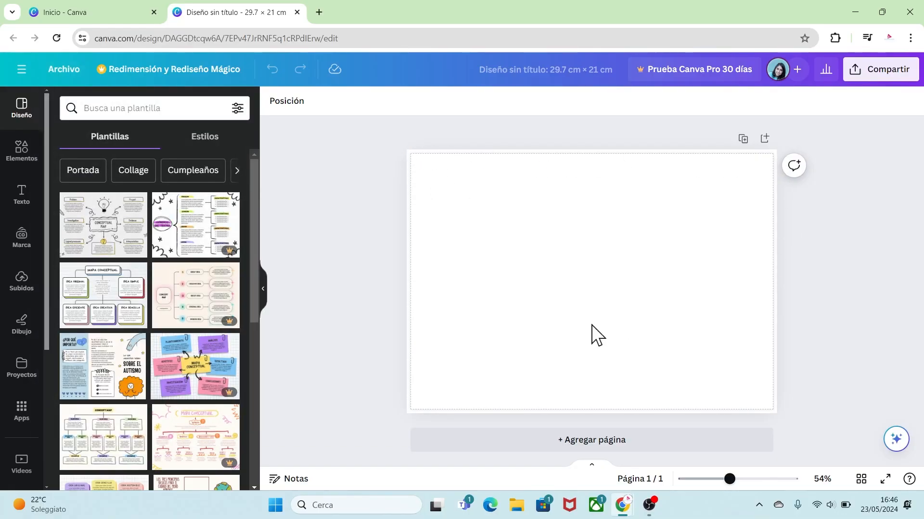
Step: Open the Frame Maker app from the collection of already added apps
left_click(22, 410)
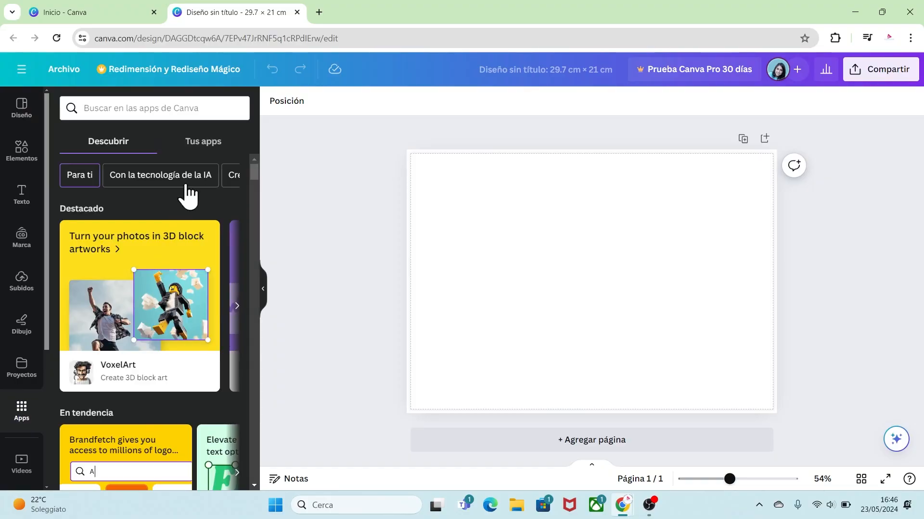
left_click(210, 145)
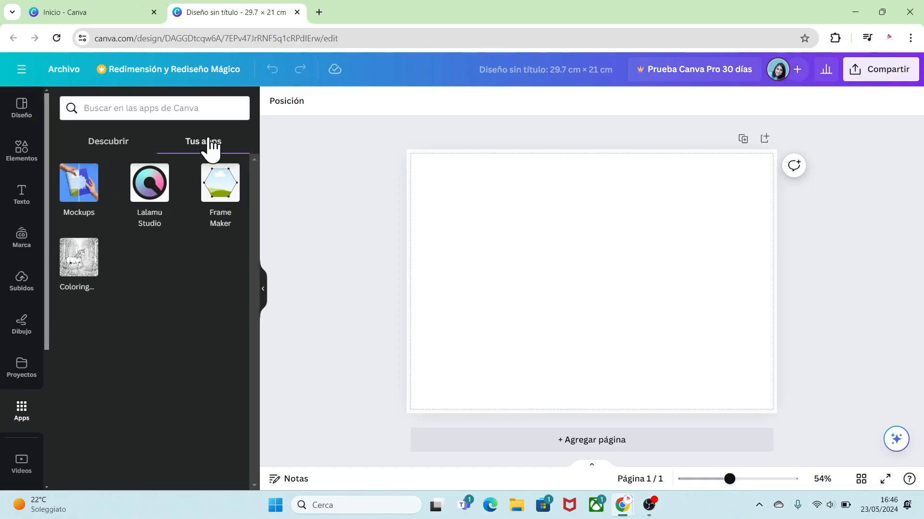
mouse_move(210, 190)
left_click(229, 173)
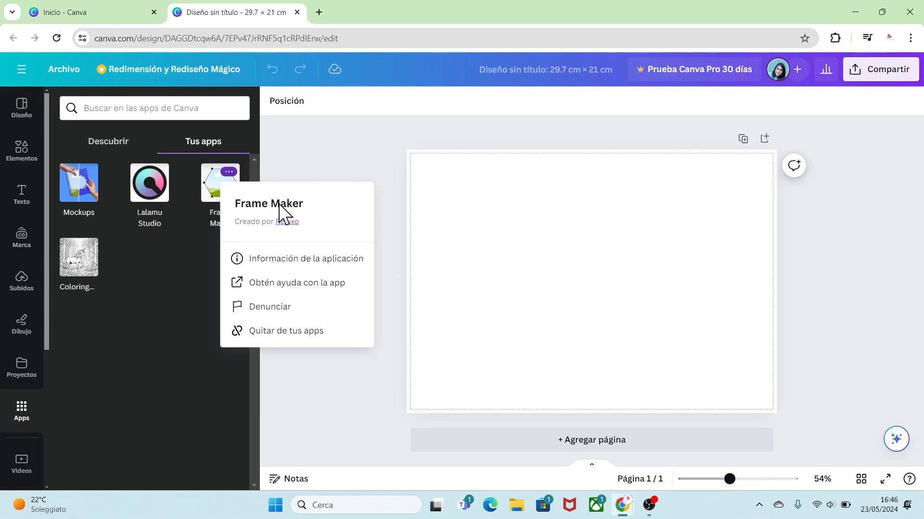
left_click(212, 195)
left_click(213, 193)
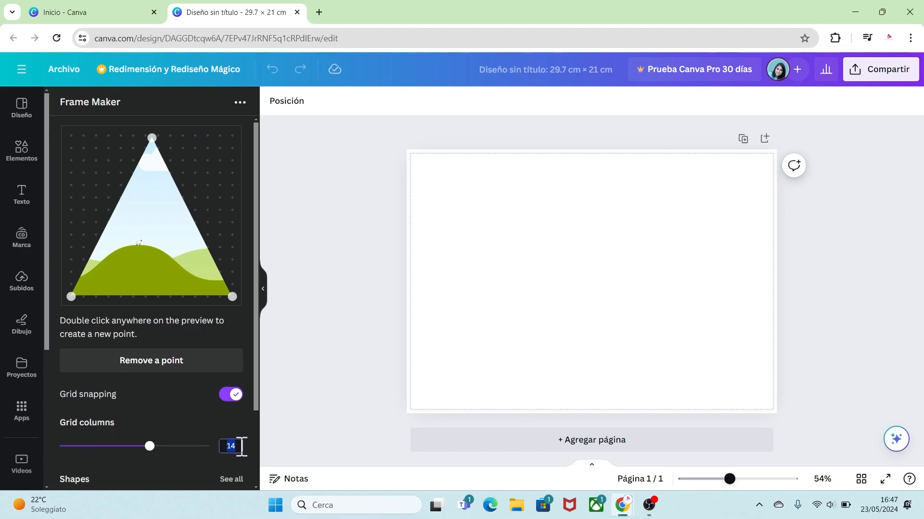
Step: Set the grid to 16 columns and reshape the triangle into a four-point trapezoid with a wide top and narrow base
left_click(206, 422)
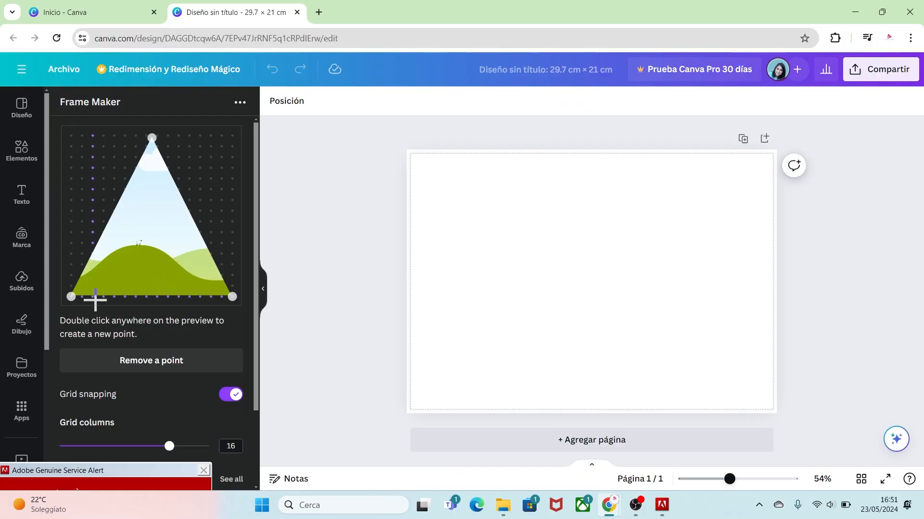
left_click_drag(70, 296, 125, 297)
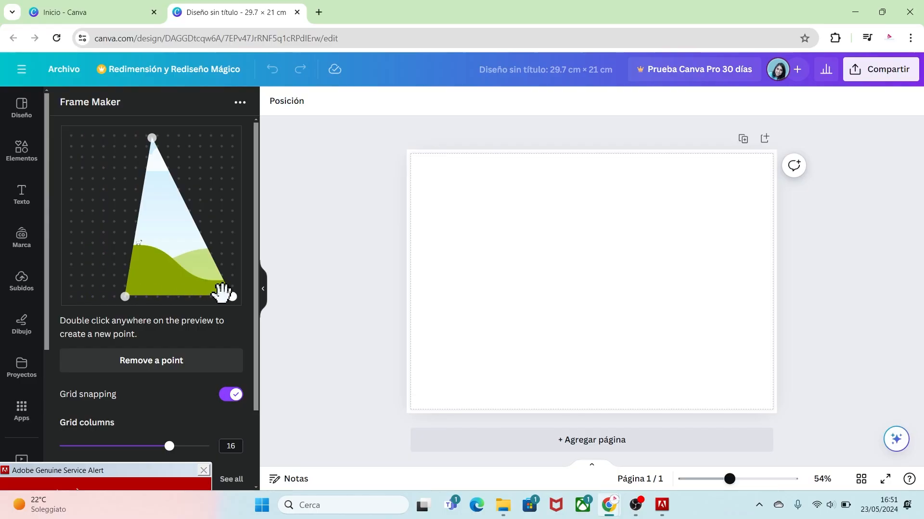
left_click_drag(232, 297, 177, 295)
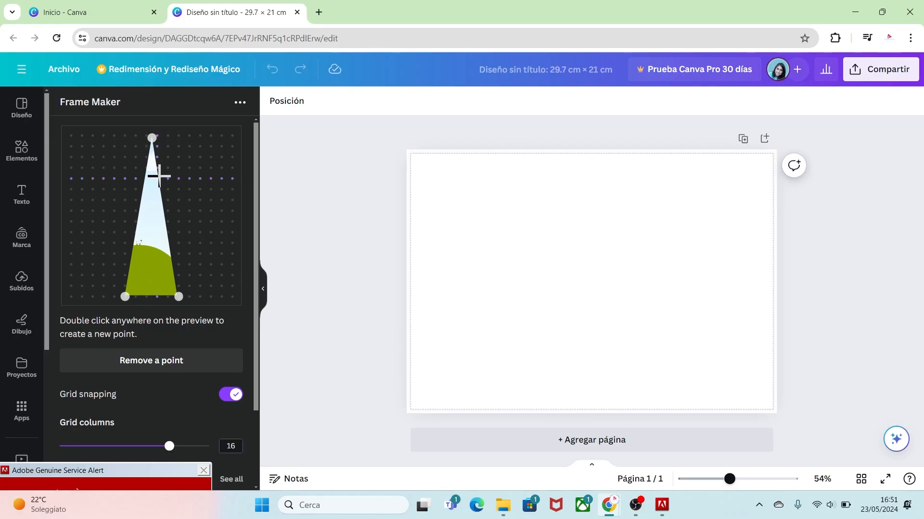
double_click(157, 176)
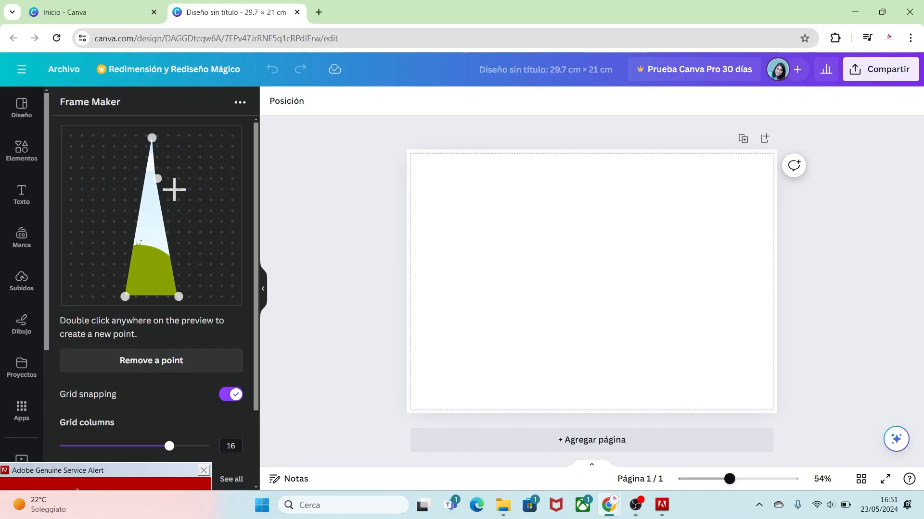
left_click_drag(157, 178, 211, 135)
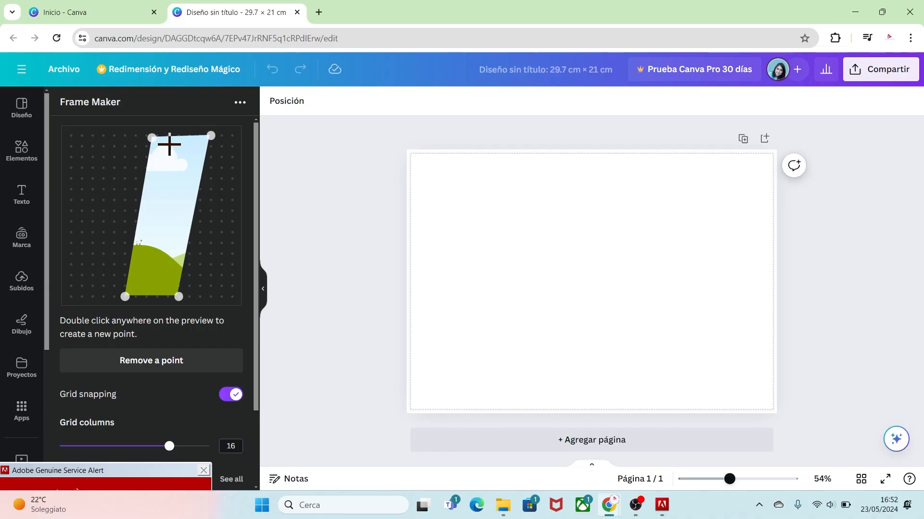
left_click_drag(153, 137, 93, 135)
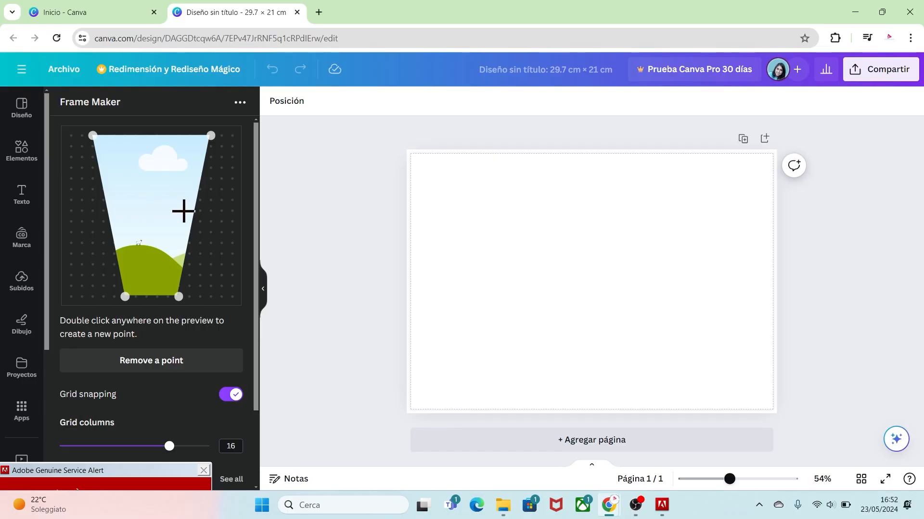
Step: Add a fifth point on the trapezoid's right edge, pull it outward, and remove that point from the shape
double_click(194, 211)
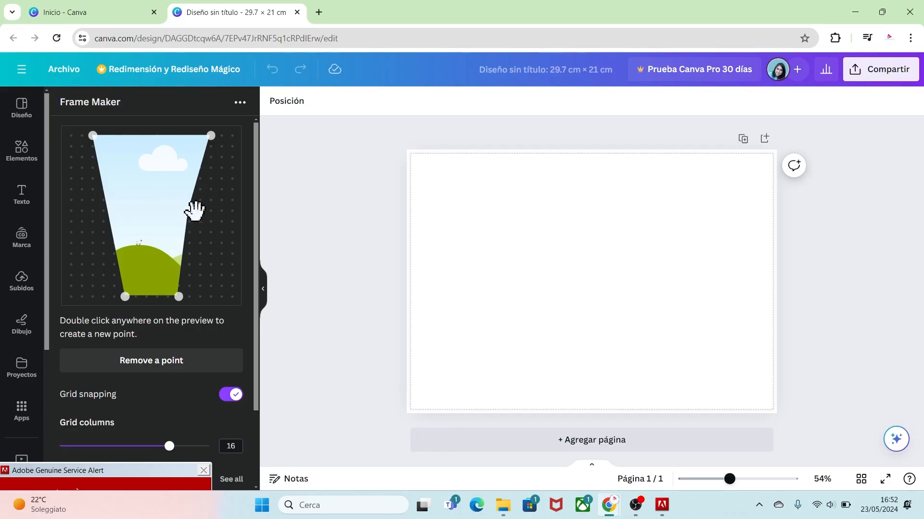
left_click_drag(190, 211, 222, 211)
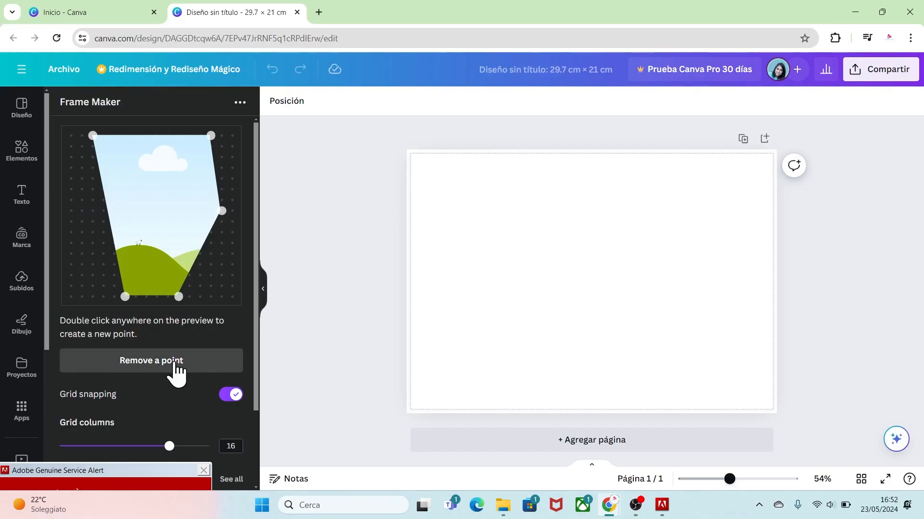
left_click(156, 368)
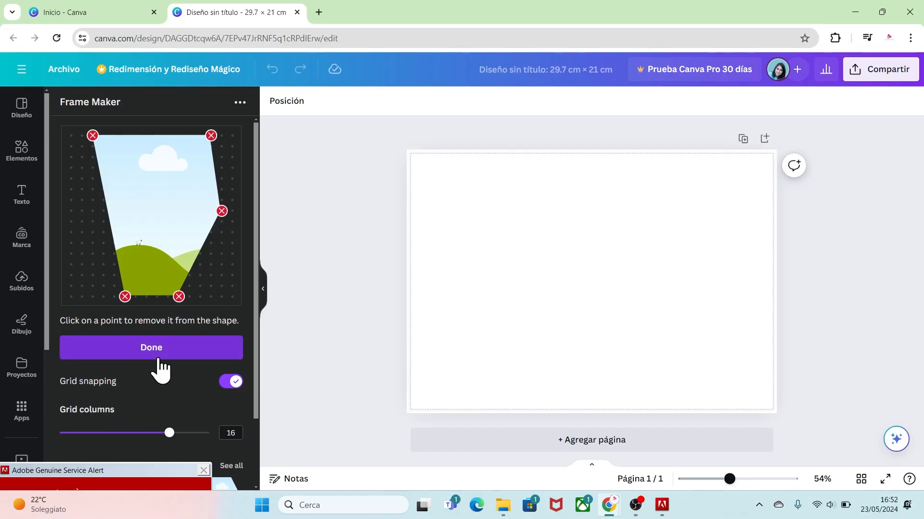
left_click(222, 212)
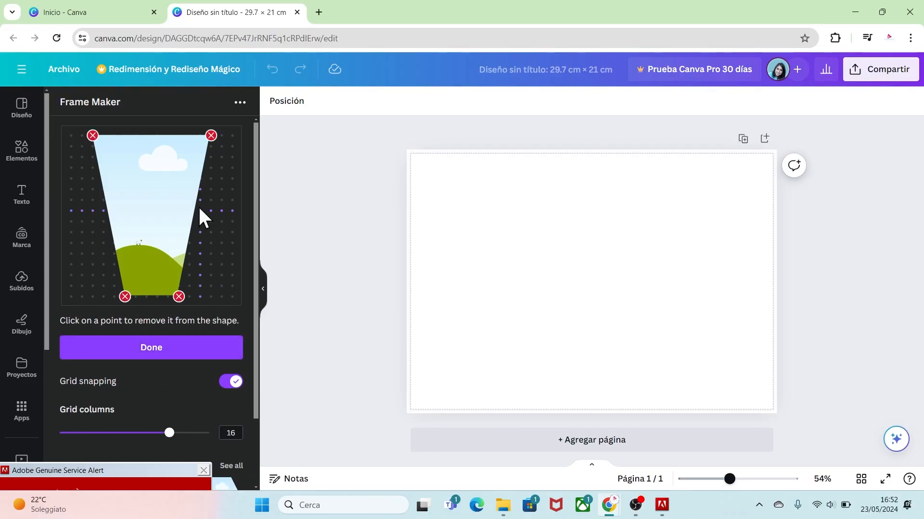
left_click(161, 358)
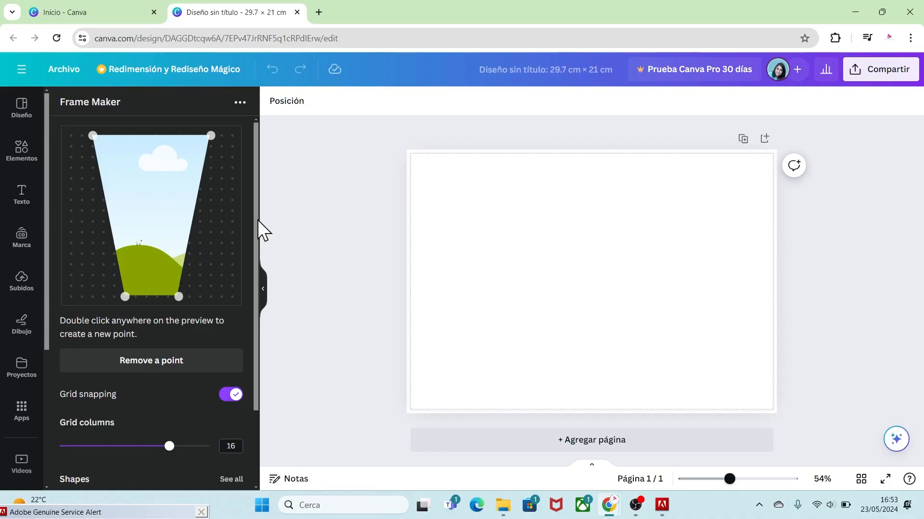
Step: Add the trapezoid frame to the design and enlarge it to nearly the page height, slightly left of centre
left_click_drag(257, 221, 252, 295)
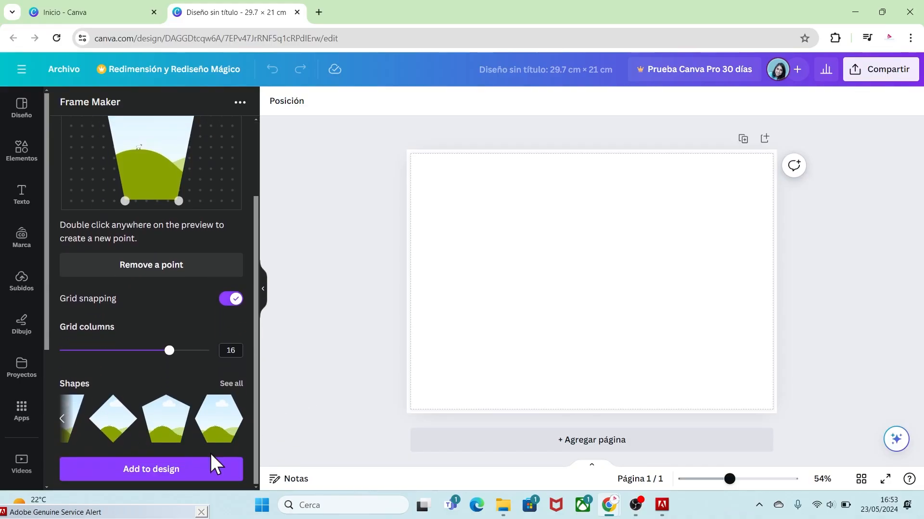
left_click(150, 482)
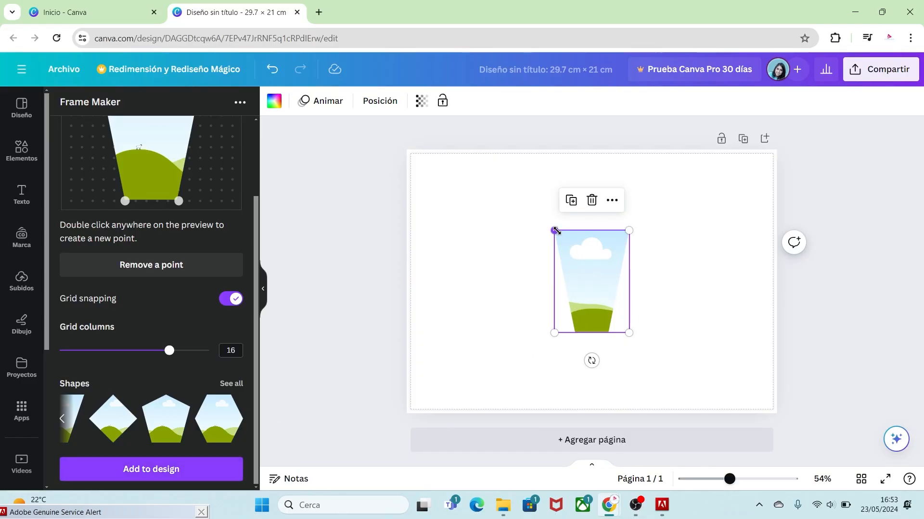
left_click_drag(554, 230, 508, 182)
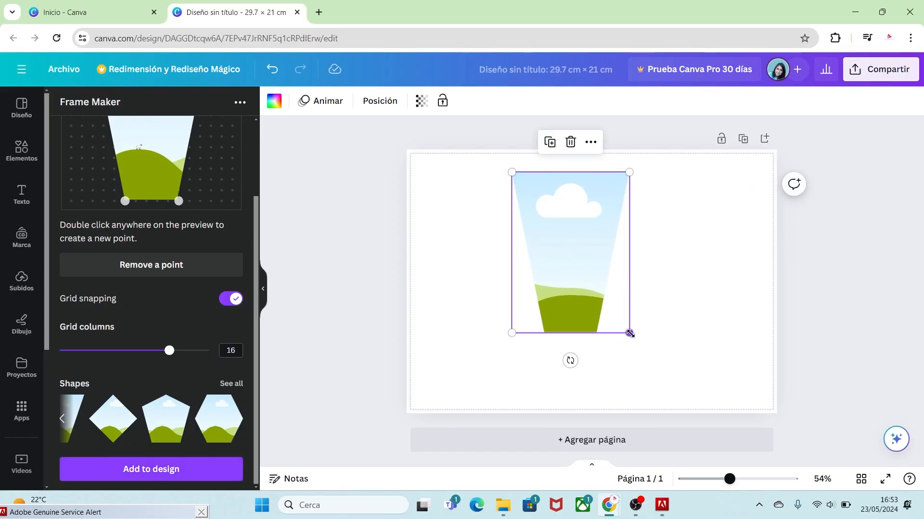
left_click_drag(629, 334, 672, 387)
left_click_drag(605, 262, 575, 264)
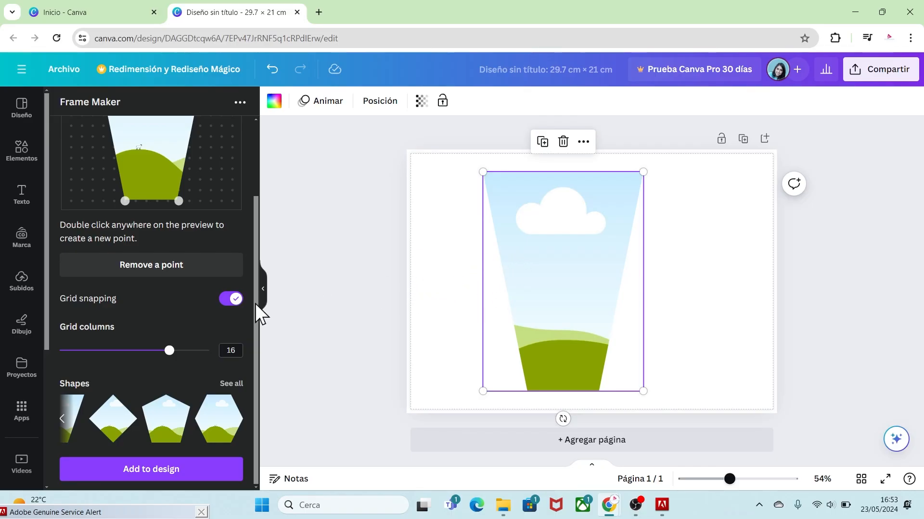
Step: Add four points along the trapezoid's top edge and lower the two inner ones five grid rows to form a flat-bottomed notch
left_click_drag(255, 304, 270, 235)
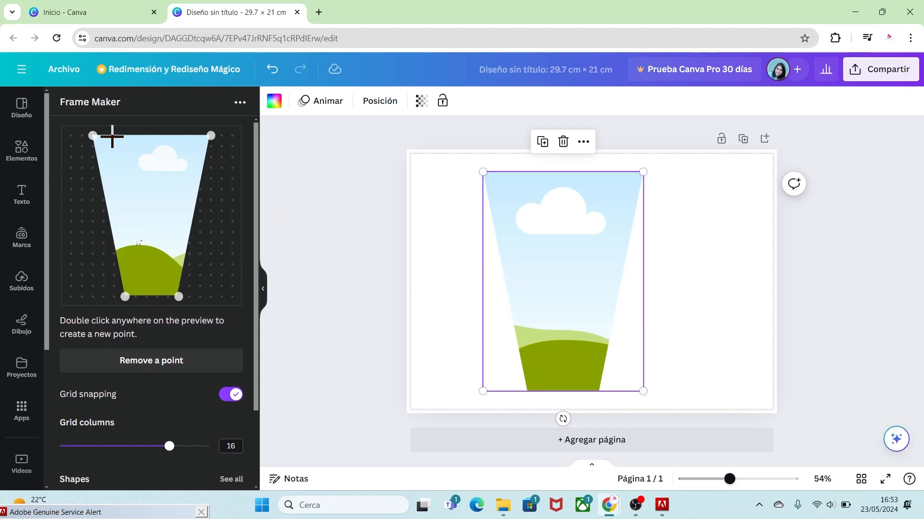
double_click(113, 136)
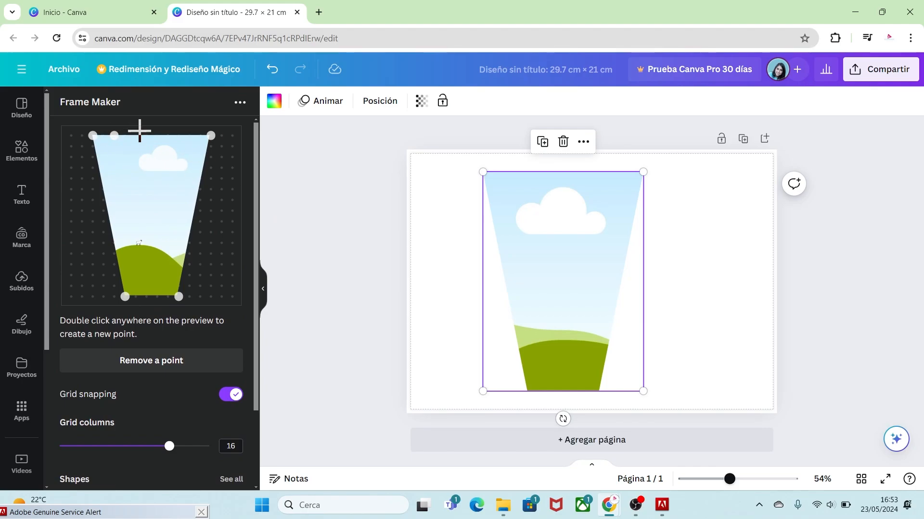
double_click(138, 136)
double_click(158, 136)
mouse_move(114, 136)
left_mouse_down()
mouse_move(114, 157)
mouse_move(104, 136)
left_mouse_up()
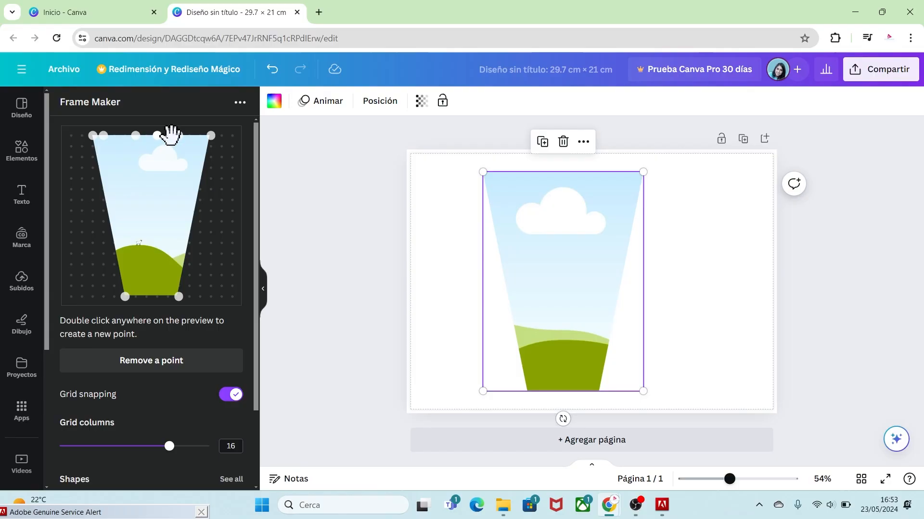
left_click_drag(178, 136, 200, 136)
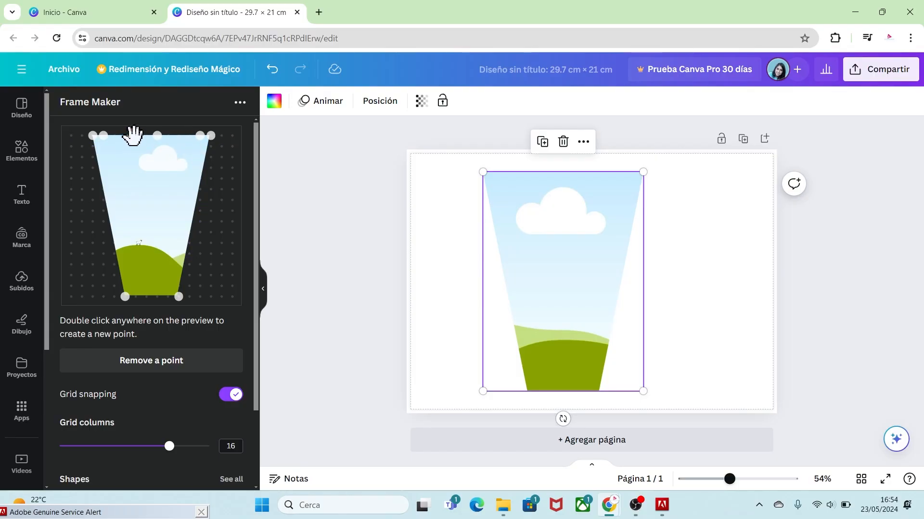
left_click_drag(126, 136, 125, 189)
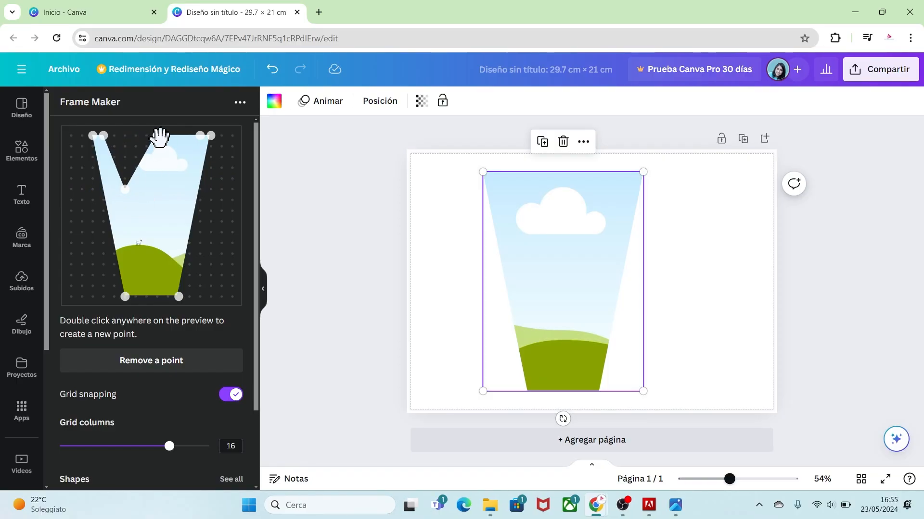
left_click_drag(157, 135, 178, 189)
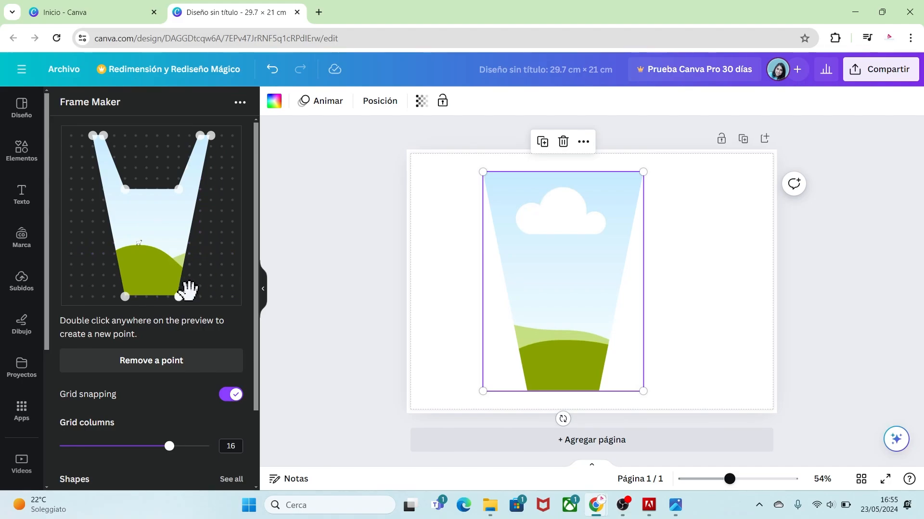
Step: Add the notched frame to the design, place it right of the trapezoid frame with tops aligned, and enlarge it
scroll(261, 296, "down", 1)
scroll(262, 302, "down", 3)
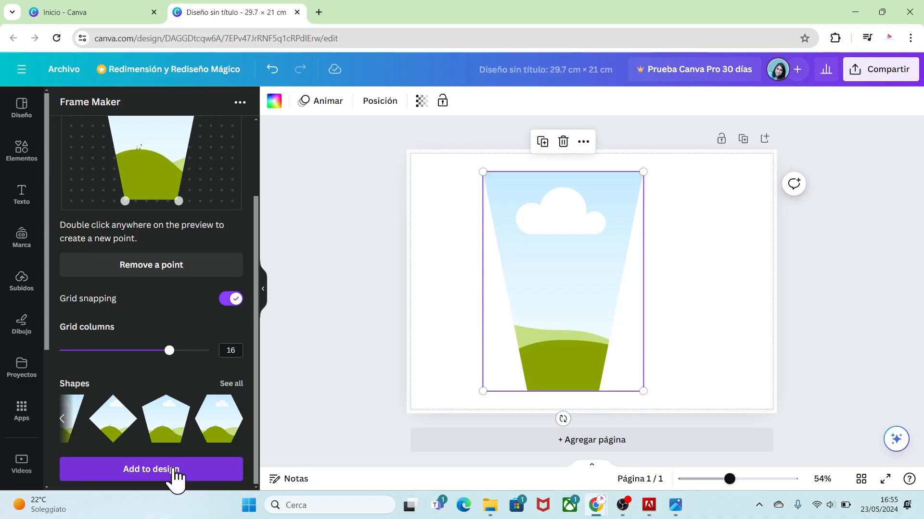
left_click(176, 476)
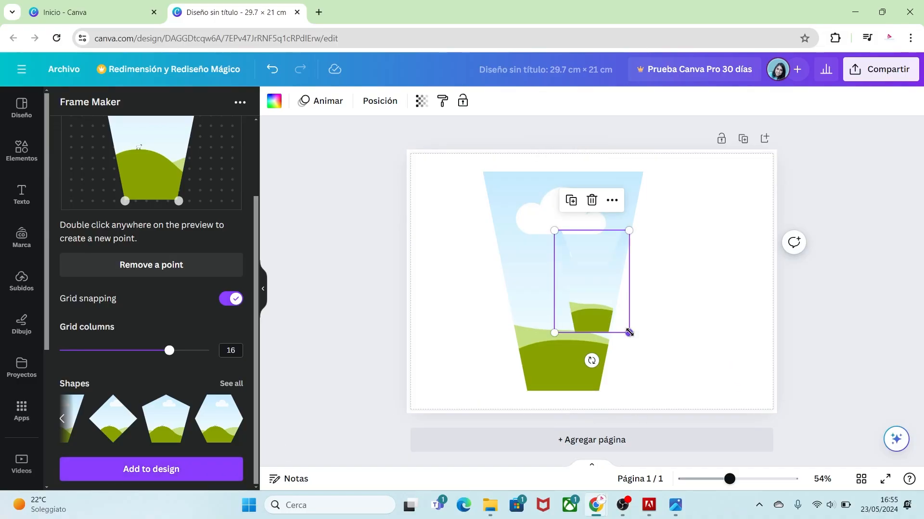
left_click_drag(629, 331, 699, 276)
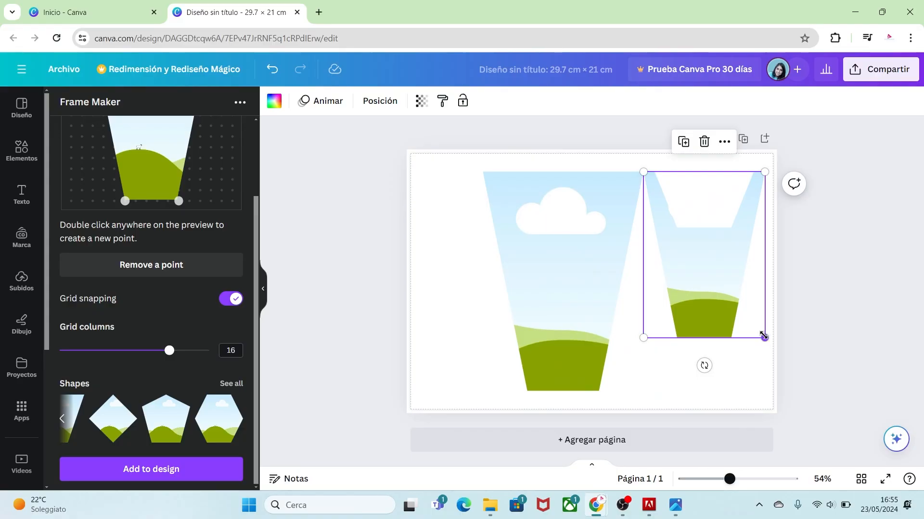
Step: Enlarge the notched frame to the trapezoid frame's height, keeping their tops aligned and its right side near the page edge
left_click_drag(764, 335, 775, 390)
left_click_drag(712, 333, 698, 335)
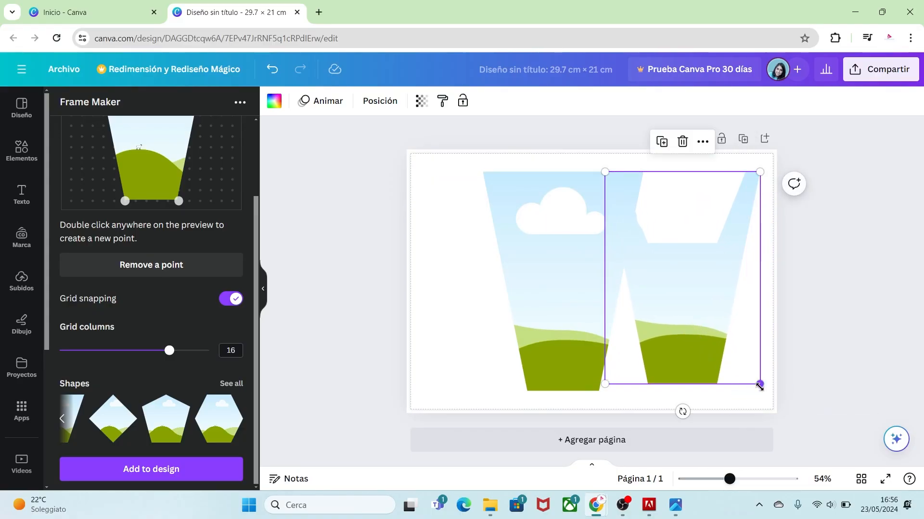
left_click_drag(759, 385, 765, 391)
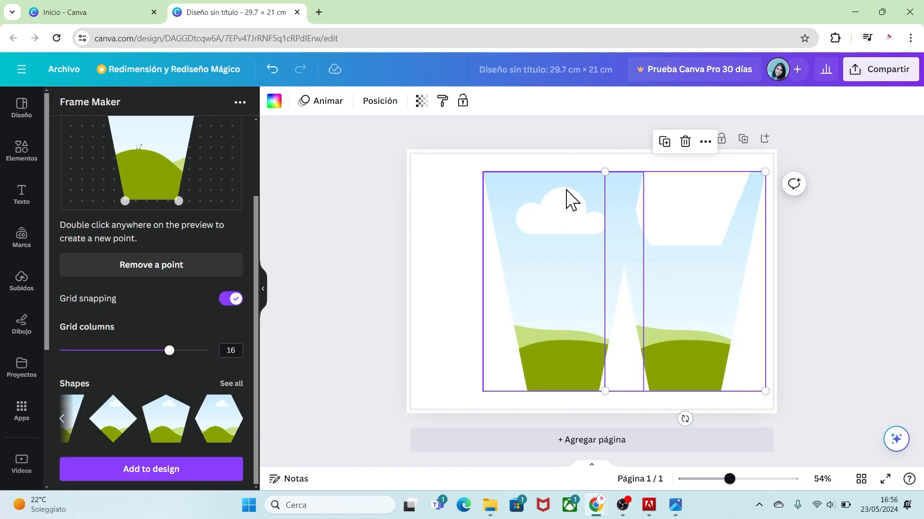
Step: Remove the two upper-right points and both notch-bottom points from the Frame Maker shape, leaving four points
left_click_drag(256, 269, 260, 192)
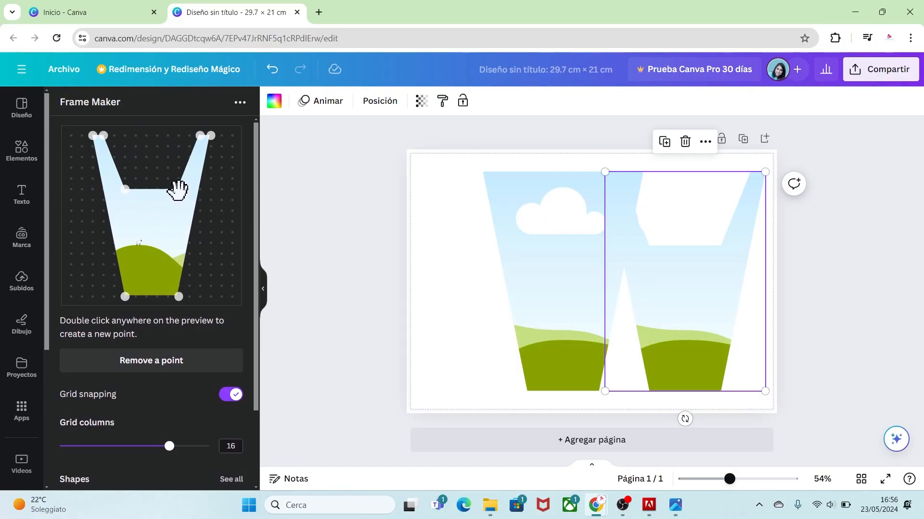
left_click(164, 367)
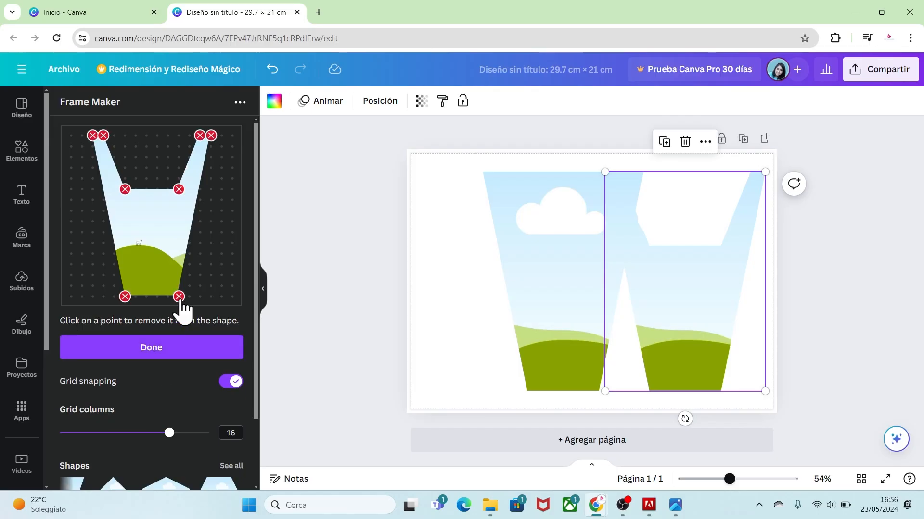
left_click(199, 135)
left_click(212, 137)
left_click(179, 189)
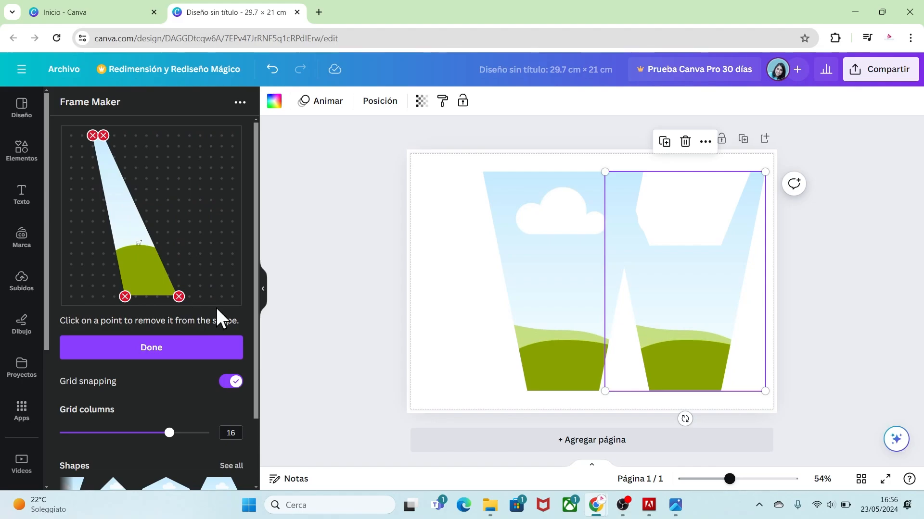
left_click(182, 350)
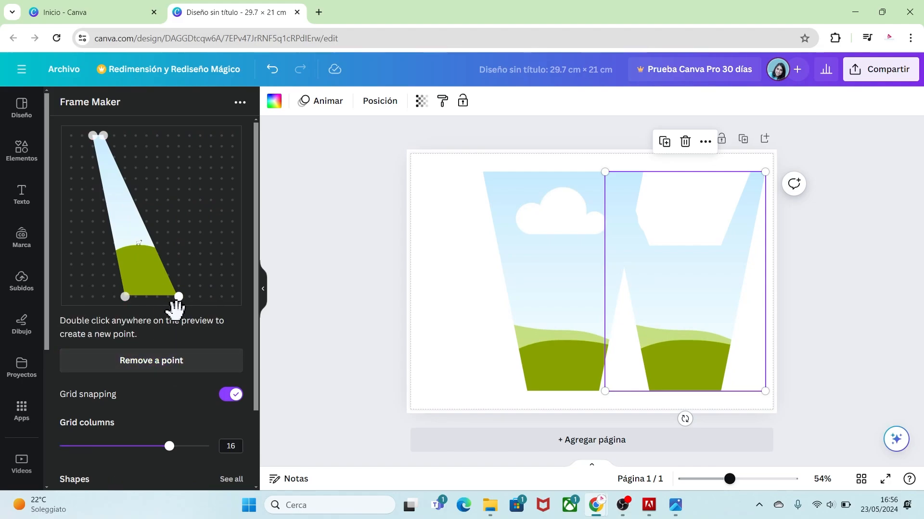
Step: Shape the four points into a slanted strip one grid column wide, parallel to the trapezoid's left side, and add it to the design
left_click_drag(176, 296, 114, 296)
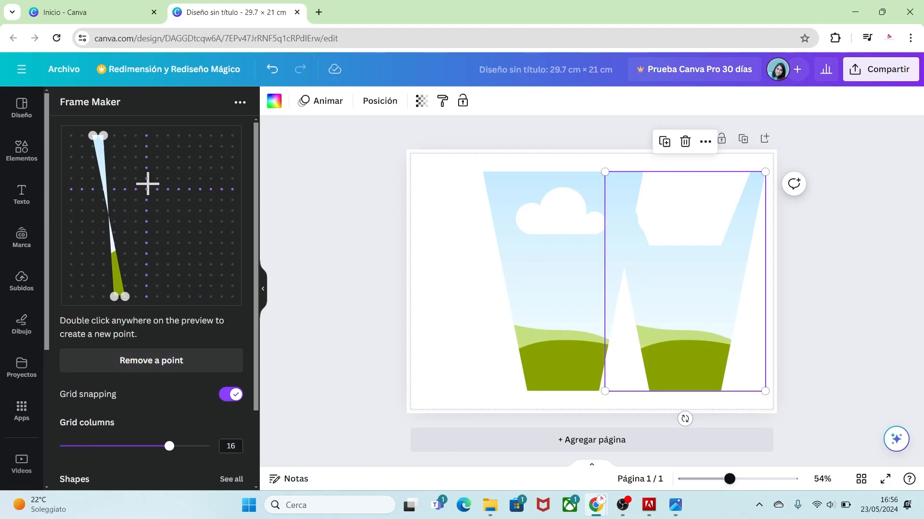
left_click_drag(102, 136, 82, 135)
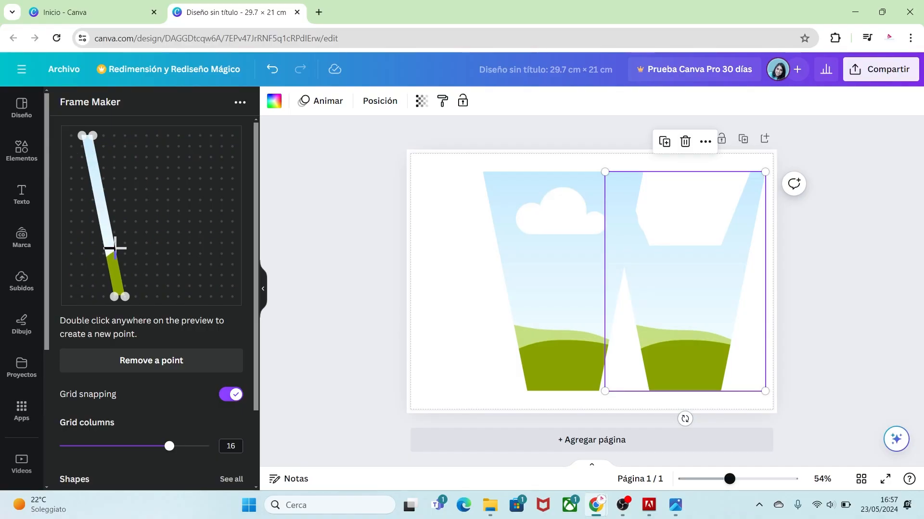
left_click_drag(259, 327, 260, 399)
left_click(166, 473)
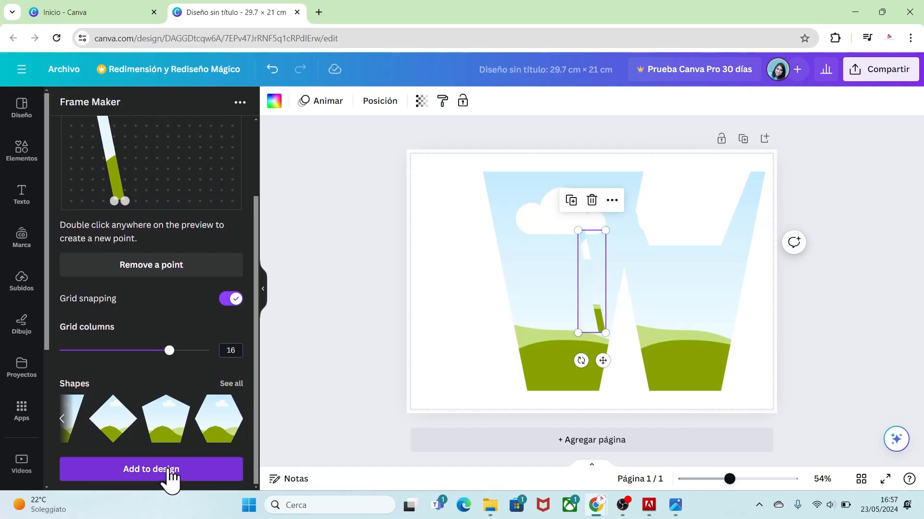
Step: Place the strip frame along the trapezoid frame's left edge and enlarge it to the same height, fitting it flush
left_click_drag(590, 267, 489, 208)
left_click_drag(504, 274, 530, 391)
left_click_drag(510, 310, 506, 309)
left_click(827, 356)
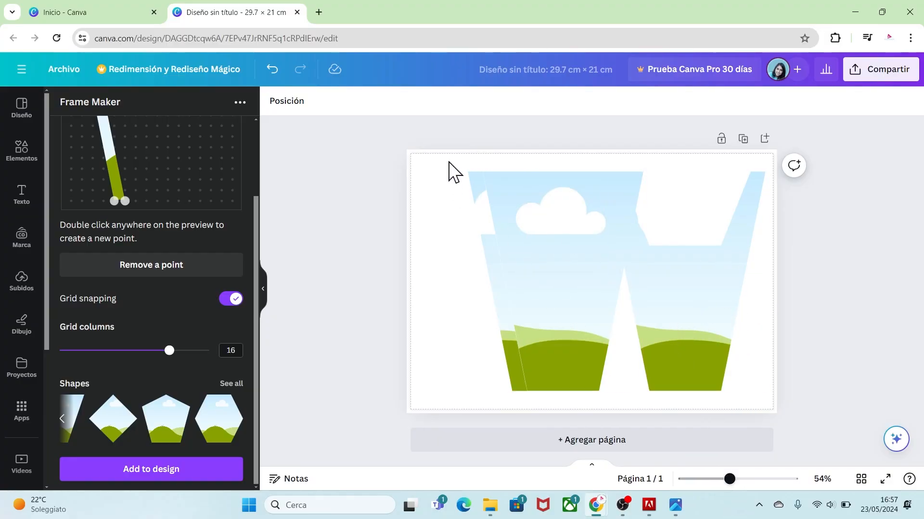
Step: Group the strip and trapezoid frames, shift the group left, and shrink it to a little over half the page height
left_click_drag(431, 129, 602, 417)
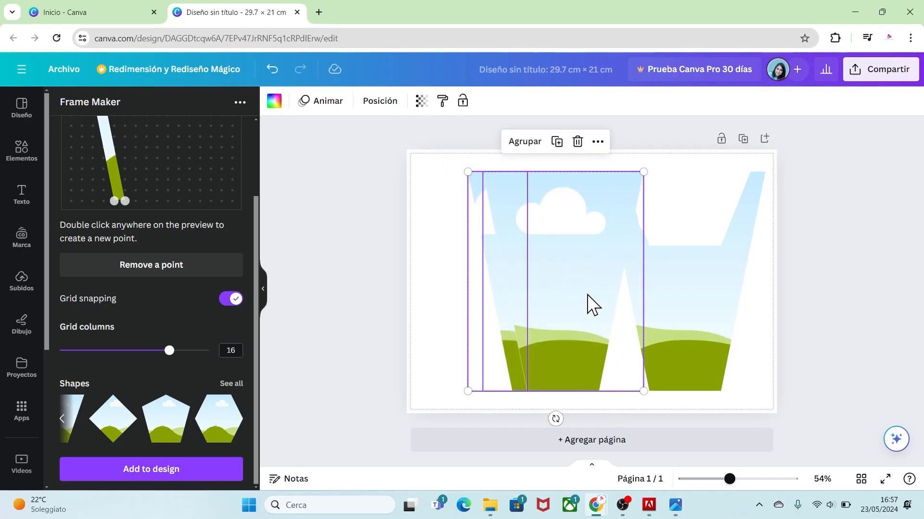
left_click(525, 142)
left_click_drag(555, 262, 526, 251)
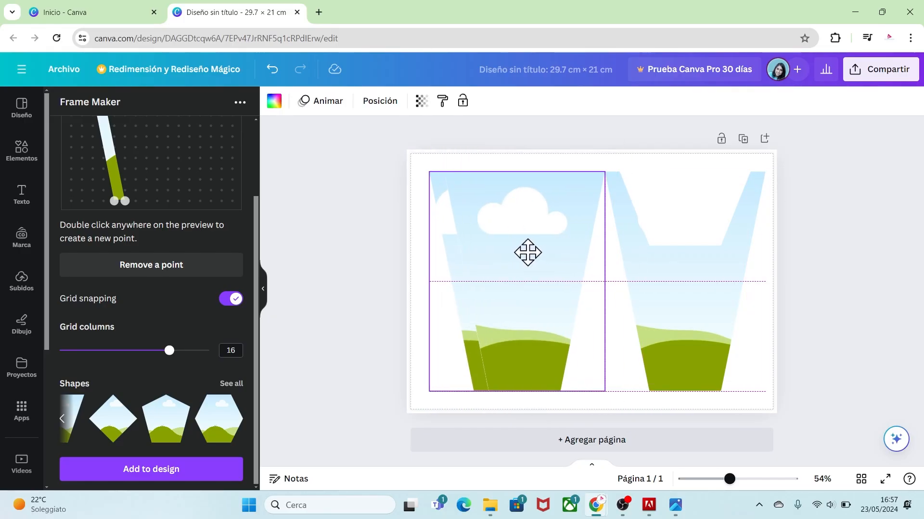
left_click_drag(430, 172, 480, 232)
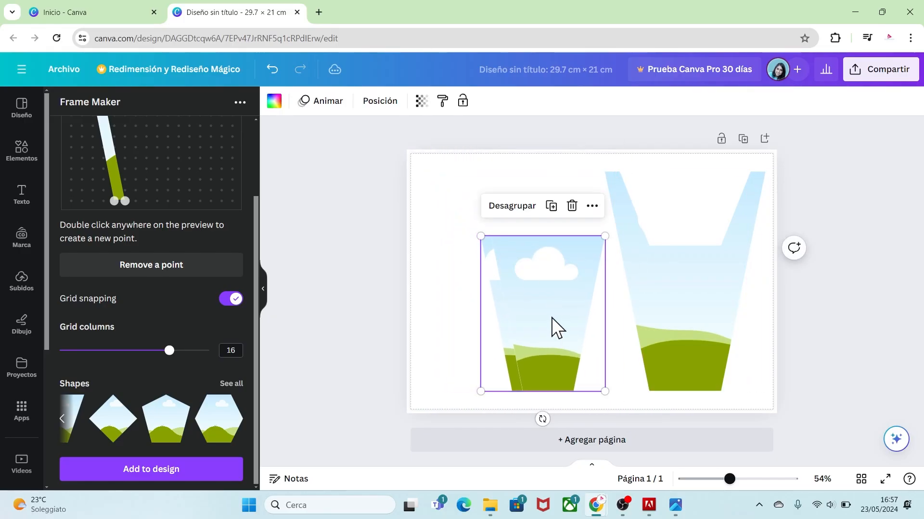
left_click_drag(552, 326, 547, 295)
Step: Resize the notched frame to about 9.3 × 12.7 cm and place it right of the group with top and bottom aligned
left_click(650, 278)
left_click_drag(604, 171, 674, 264)
left_click_drag(712, 315, 635, 254)
left_click_drag(690, 330, 712, 357)
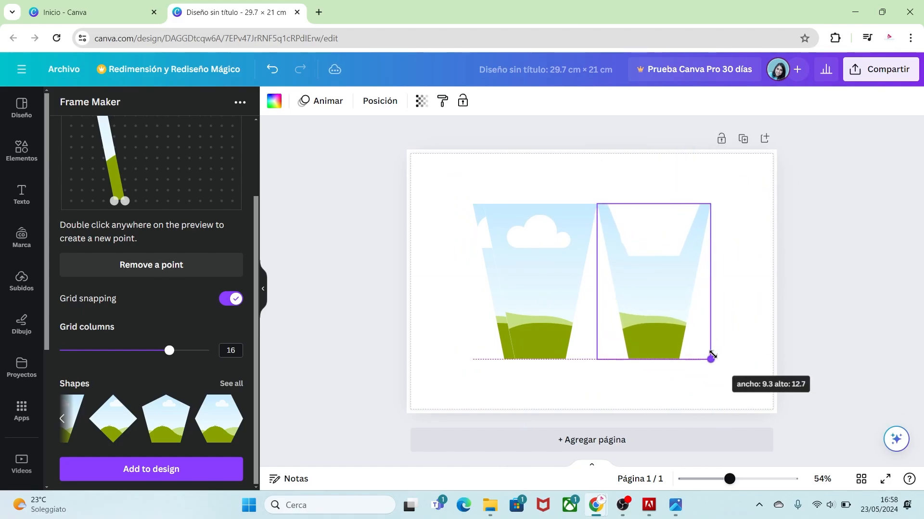
Step: Rotate the strip-and-trapezoid group to -30° and move it to the left part of the page
left_click(565, 346)
left_click_drag(534, 387, 588, 374)
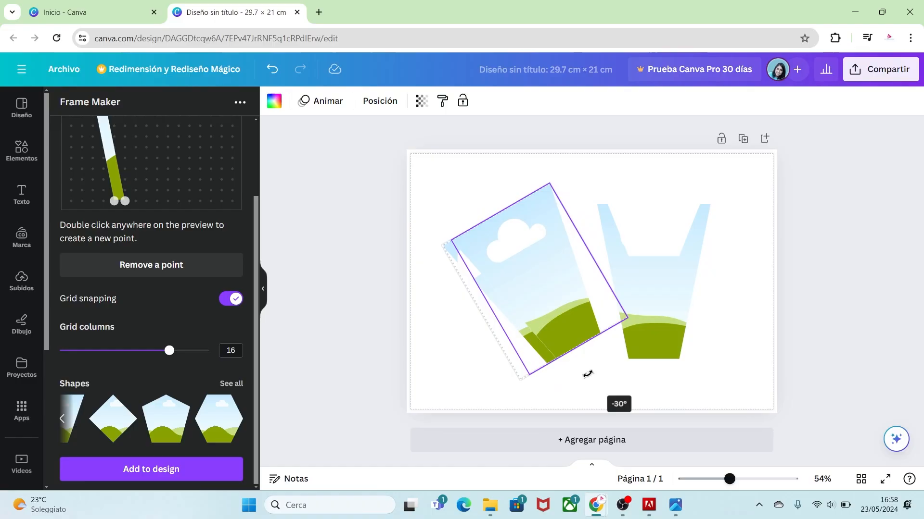
left_click_drag(550, 272, 537, 289)
Step: Tilt the notched frame slightly counterclockwise and fit it flush against the slanted right edge of the rotated group
left_click_drag(668, 309, 629, 295)
left_click_drag(614, 373, 623, 370)
left_click_drag(623, 325, 609, 314)
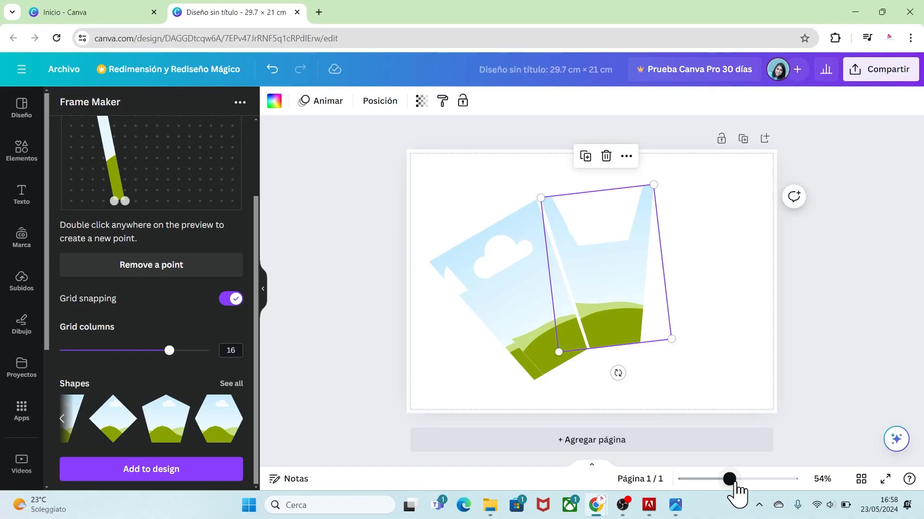
left_click_drag(735, 483, 754, 481)
left_click_drag(623, 260, 617, 261)
left_click_drag(746, 242, 718, 247)
left_click(789, 313)
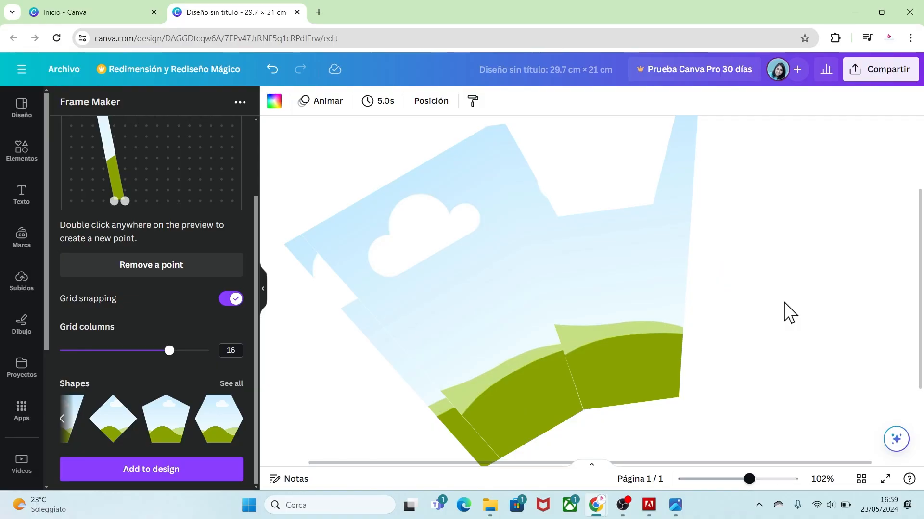
Step: Select all the frames, enlarge them together, and group them
left_click_drag(749, 479, 730, 479)
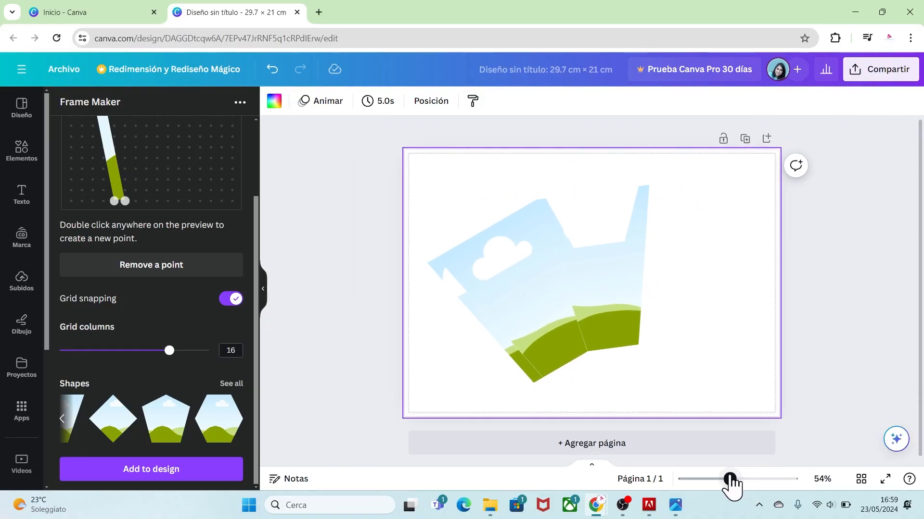
left_click_drag(720, 399, 597, 281)
left_click_drag(670, 184, 700, 158)
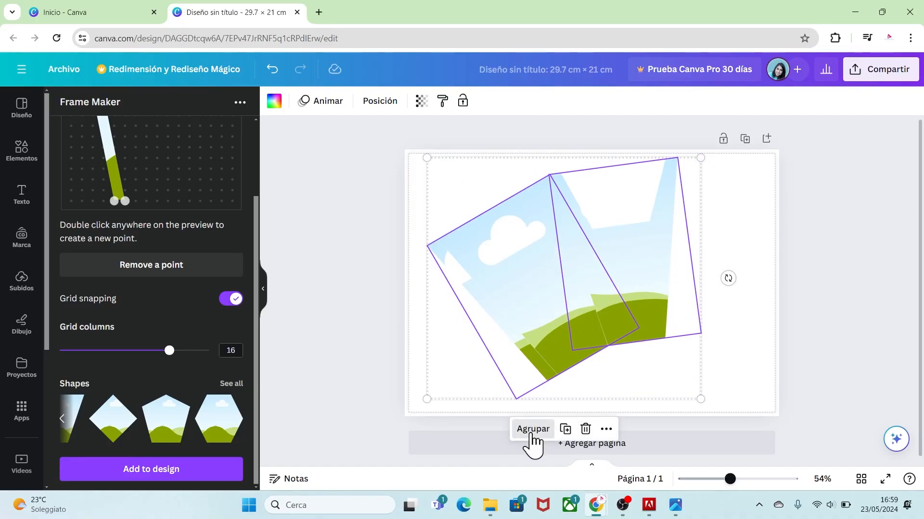
left_click(532, 429)
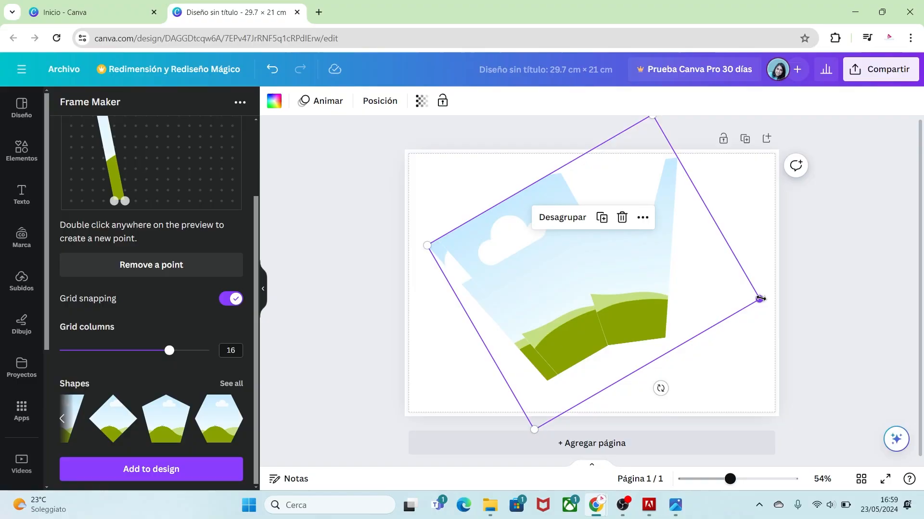
Step: Enlarge the grouped frames and rotate them clockwise until the joined shape fills most of the page
left_click_drag(760, 298, 796, 306)
left_click_drag(674, 275, 672, 285)
left_click_drag(683, 414, 644, 409)
left_click_drag(787, 357, 830, 365)
left_click_drag(668, 315, 657, 309)
left_click_drag(667, 441, 656, 443)
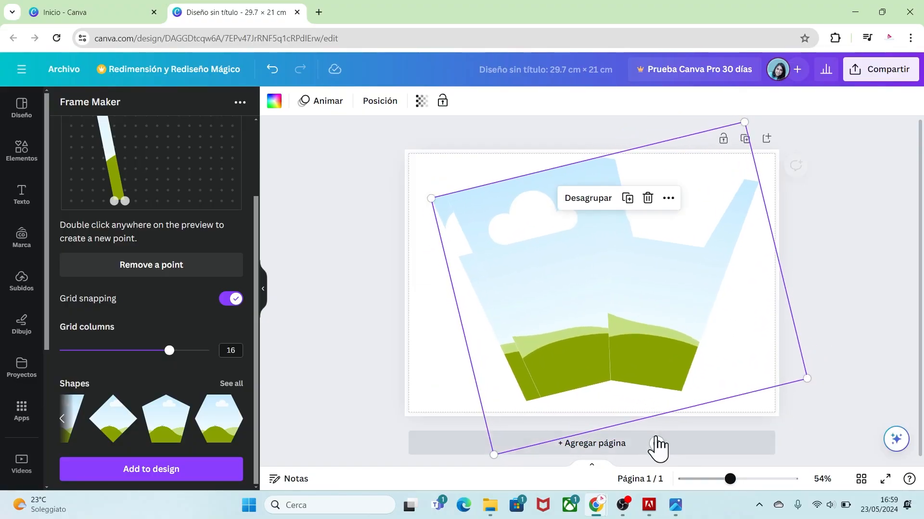
left_click_drag(806, 379, 825, 388)
left_click_drag(685, 332, 678, 332)
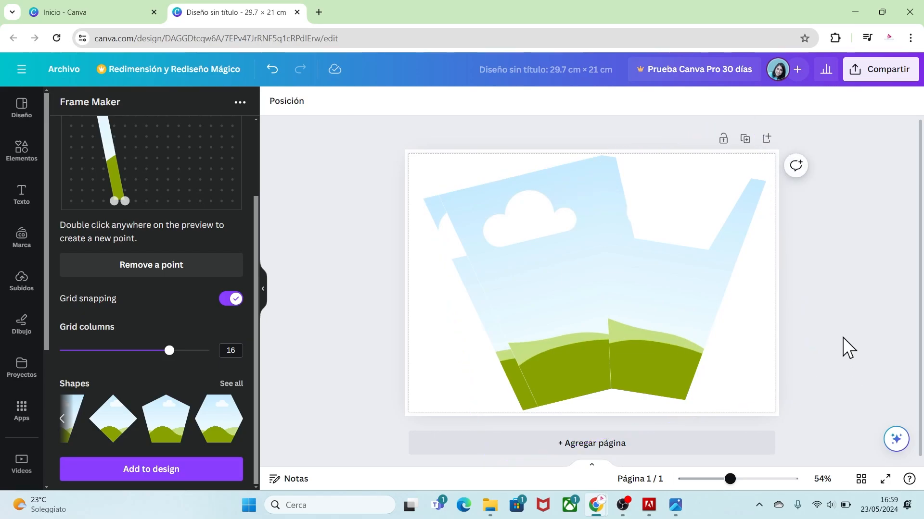
Step: Ungroup the joined frames and select the strip, trapezoid and notched frames one by one to check they are separate
left_click(607, 302)
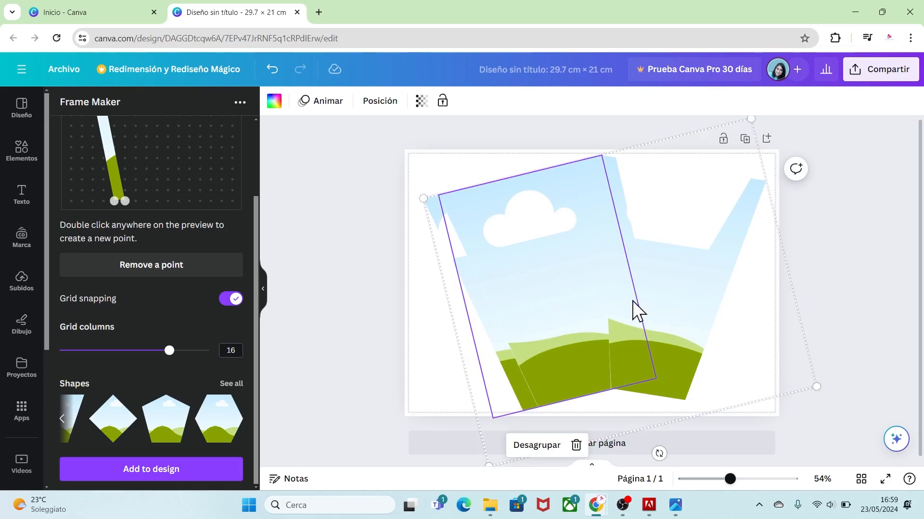
left_click(542, 445)
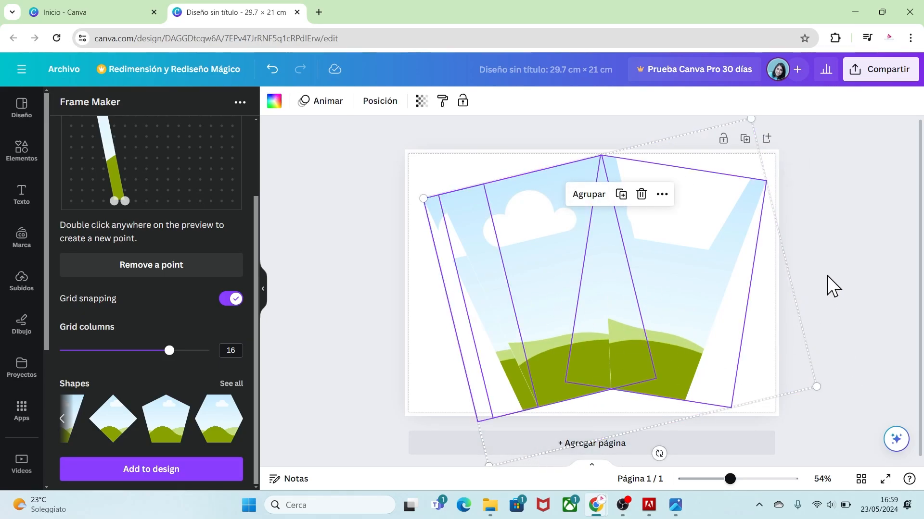
left_click(832, 286)
left_click(486, 293)
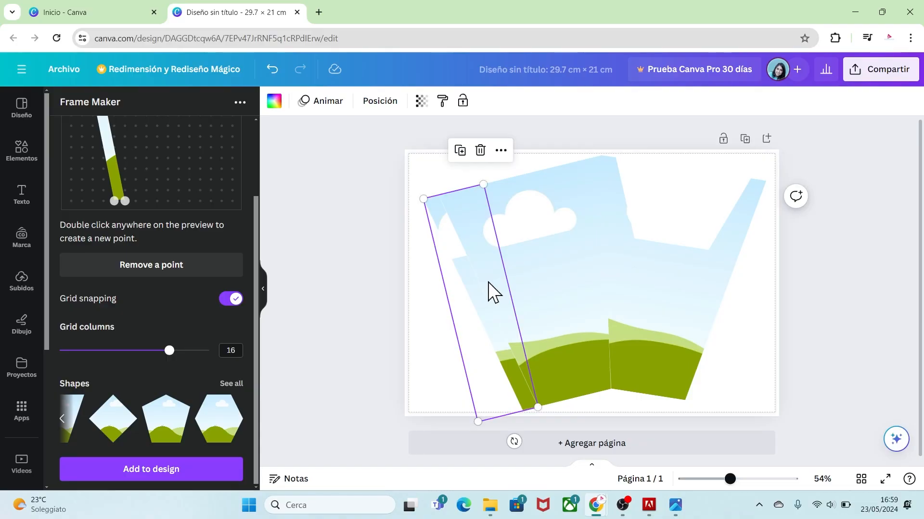
left_click(553, 264)
left_click(666, 278)
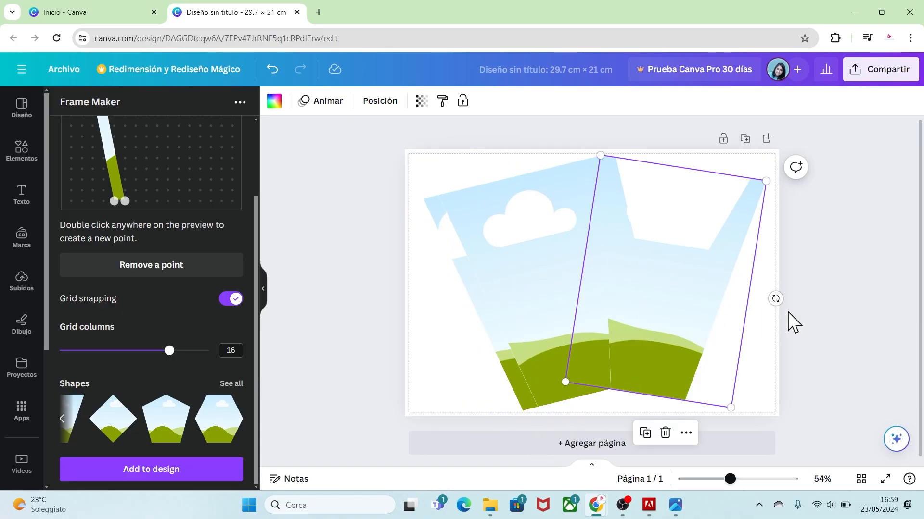
left_click(829, 329)
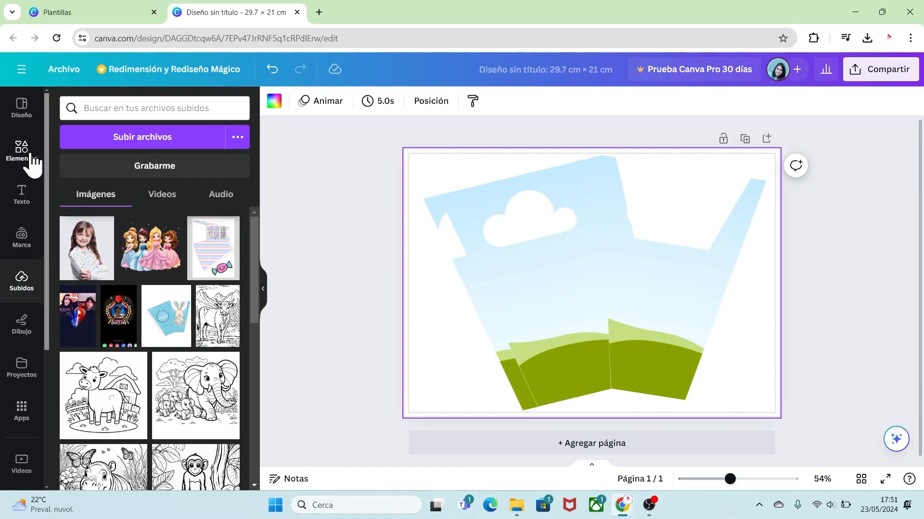
Step: Search the elements for "lineas formas" and add the plain solid line from the shape results
left_click(27, 156)
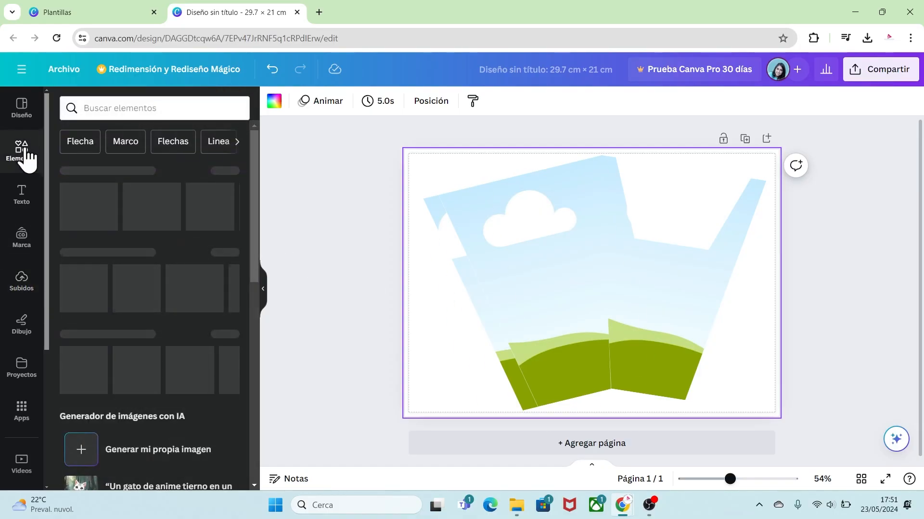
left_click(95, 106)
type("l")
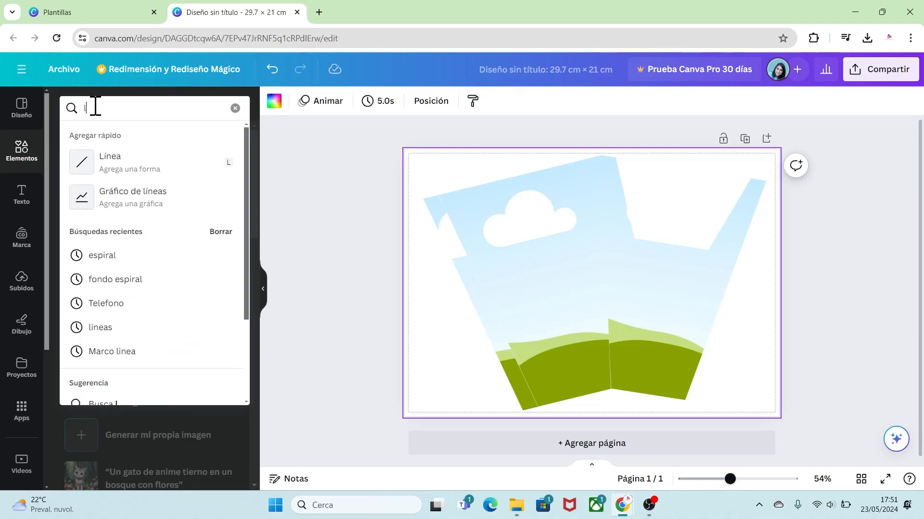
type("ineas formas")
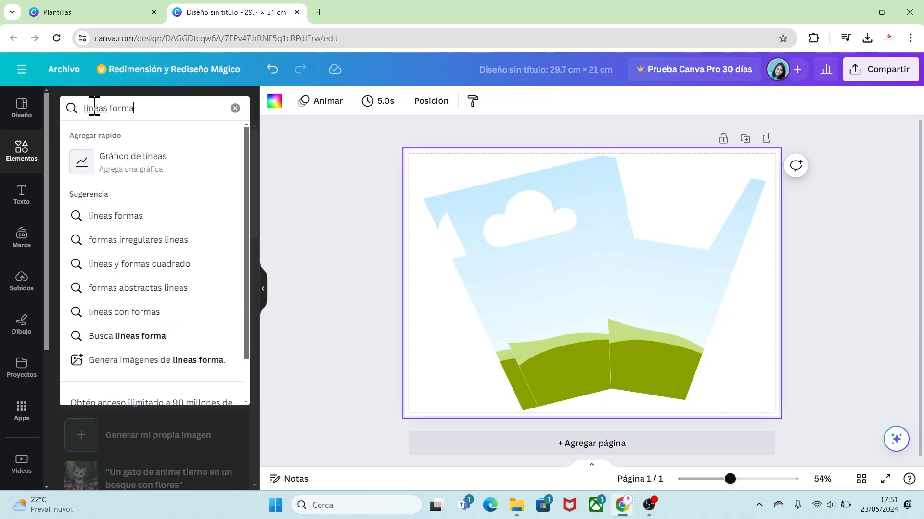
key("Return")
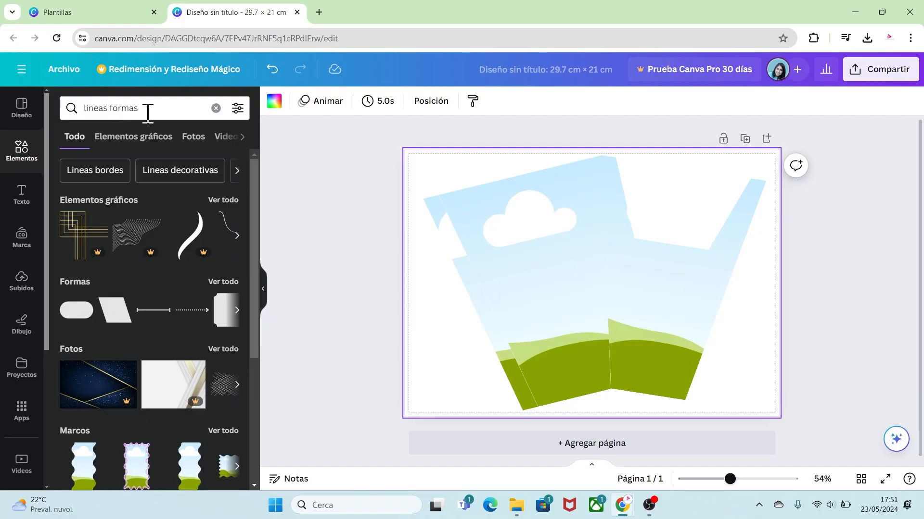
left_click(222, 283)
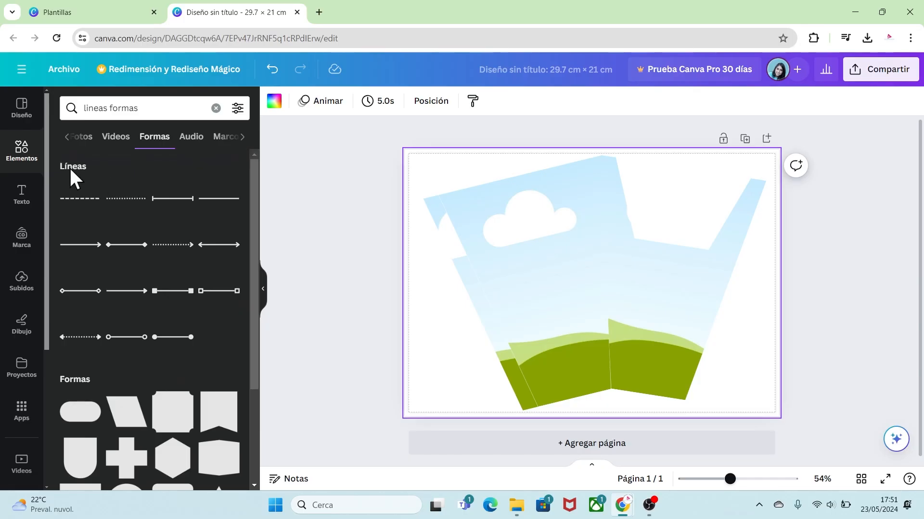
left_click(217, 198)
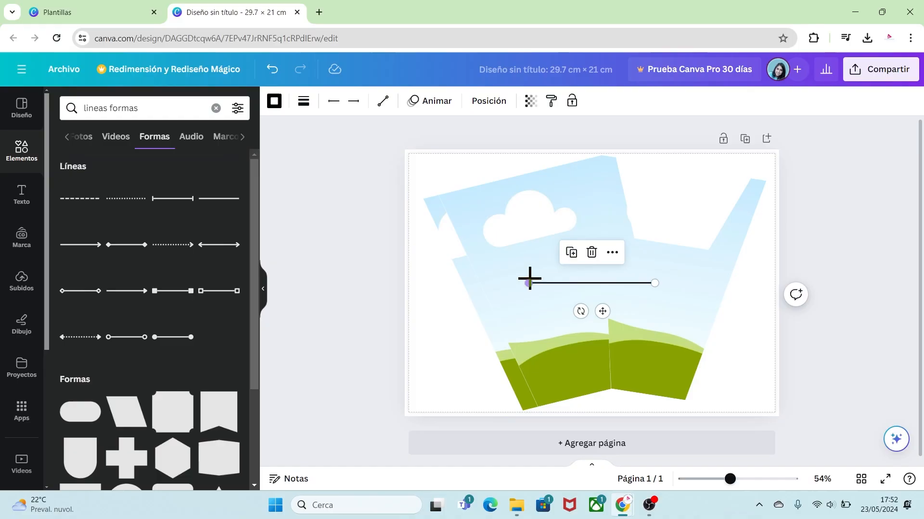
Step: Fit the line between the two bottom corners of the trapezoid frame and change its type to curved
left_click_drag(529, 284, 538, 408)
left_click_drag(656, 285, 610, 392)
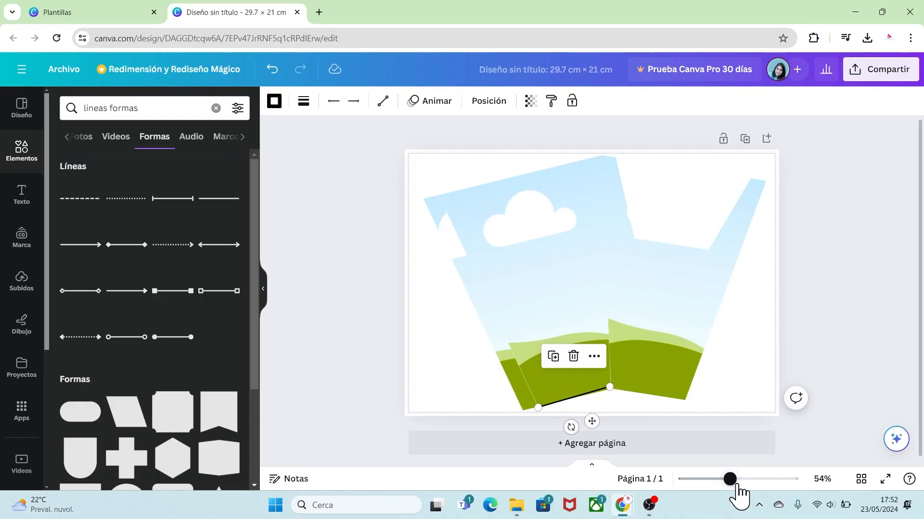
left_click_drag(729, 480, 746, 479)
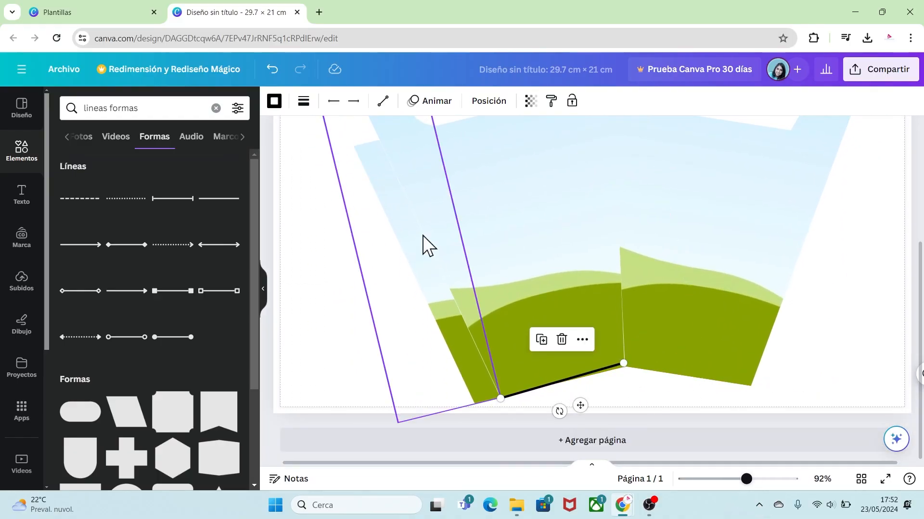
left_click(383, 101)
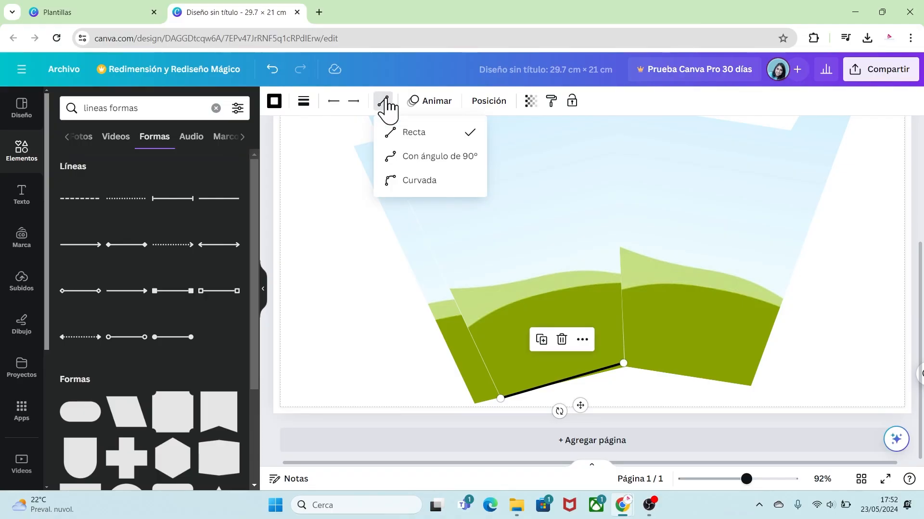
left_click(422, 183)
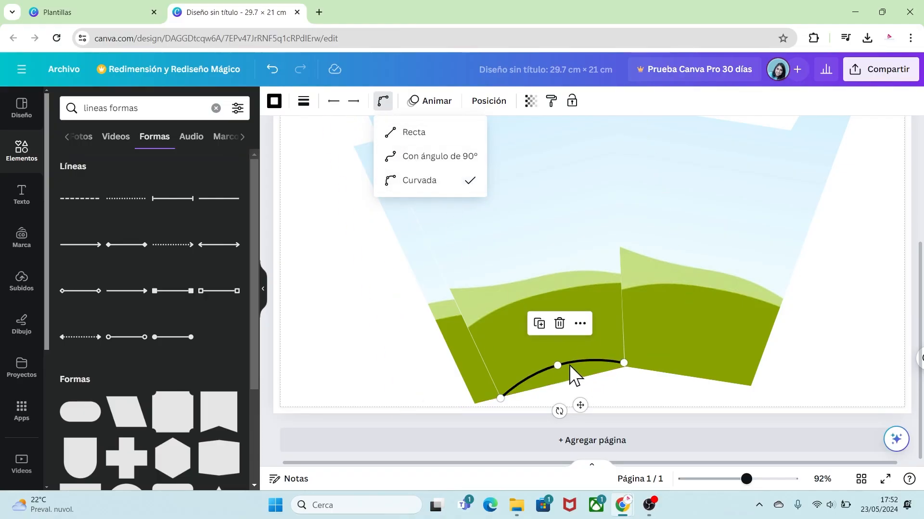
Step: Align the curved line's end with the corner where the two large frames meet and bow its middle further upward
left_click_drag(743, 478, 756, 479)
left_click_drag(640, 405, 641, 413)
mouse_move(547, 413)
left_mouse_down()
mouse_move(541, 395)
mouse_move(521, 406)
mouse_move(564, 393)
mouse_move(545, 400)
left_mouse_up()
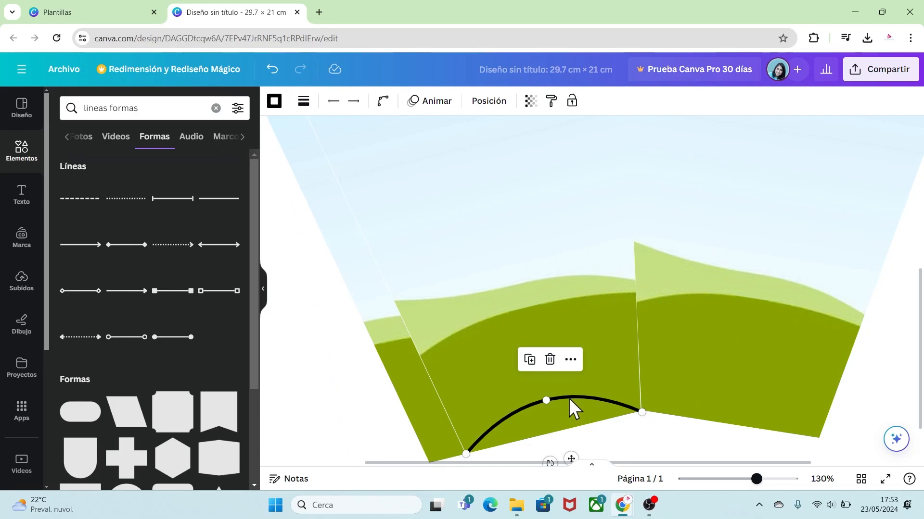
Step: Set the curved line's thickness to 2 and its colour to white
left_click(303, 102)
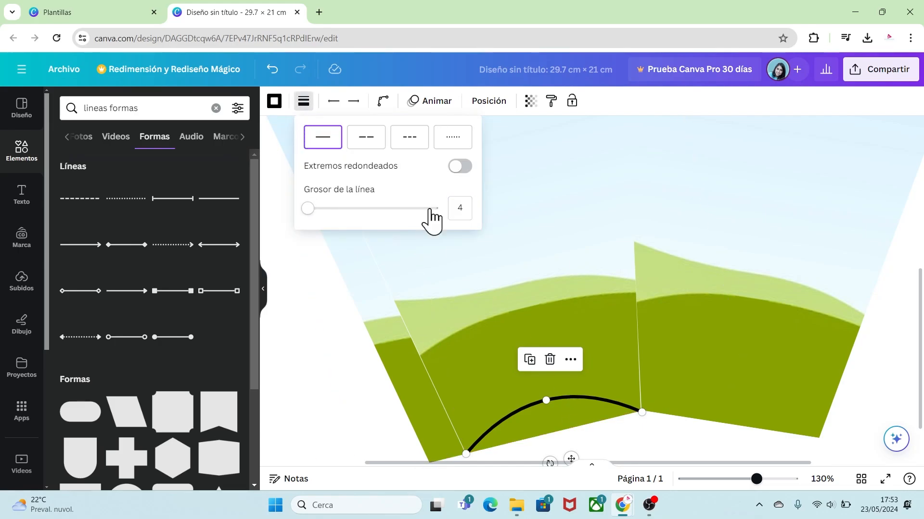
left_click_drag(308, 210, 305, 211)
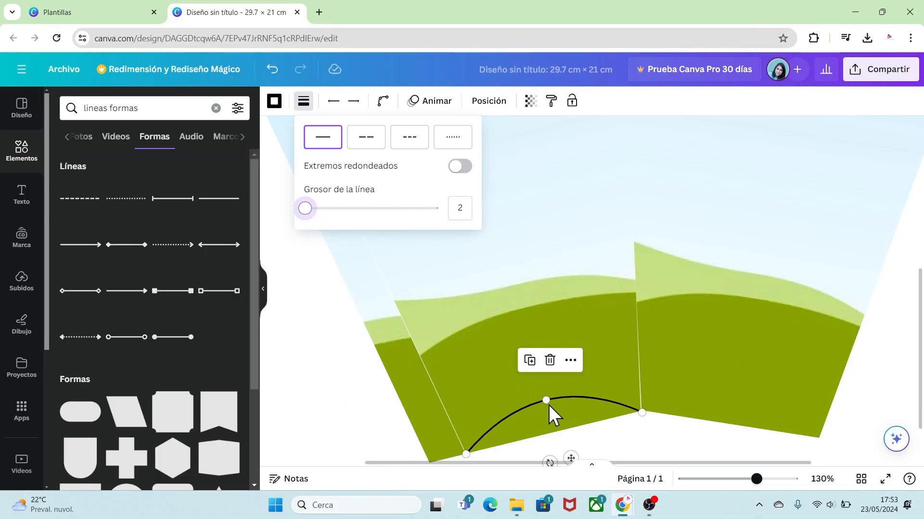
left_click(274, 101)
left_click(132, 173)
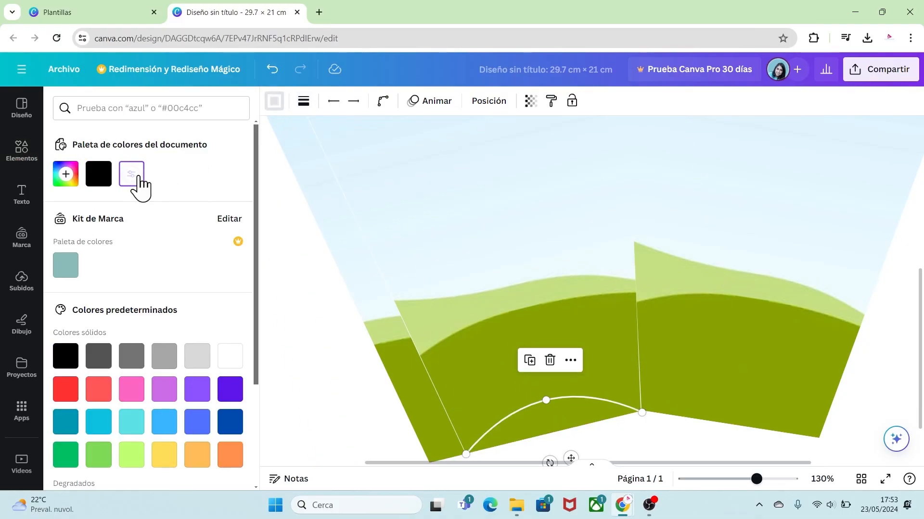
left_click(631, 435)
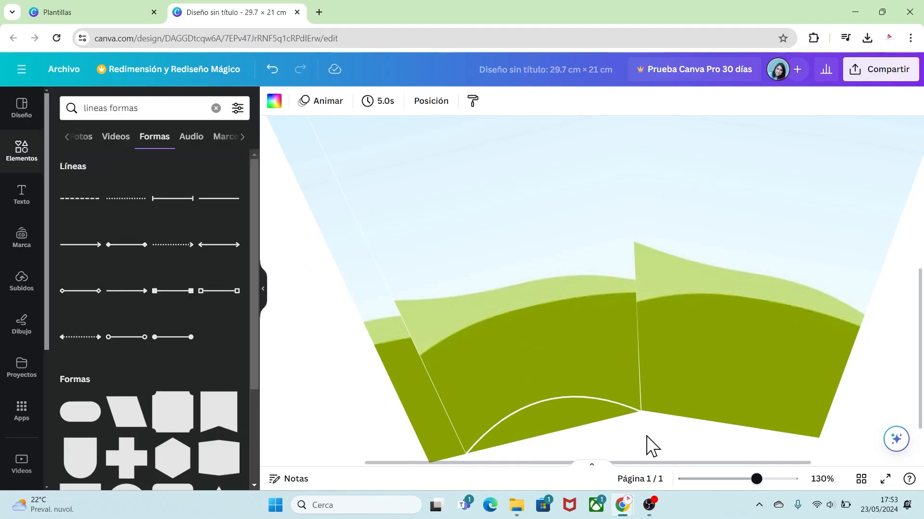
Step: Duplicate the white arc and fit the copy across the bottom edge of the notched frame, corner to corner
left_click(595, 399)
key("ctrl+d")
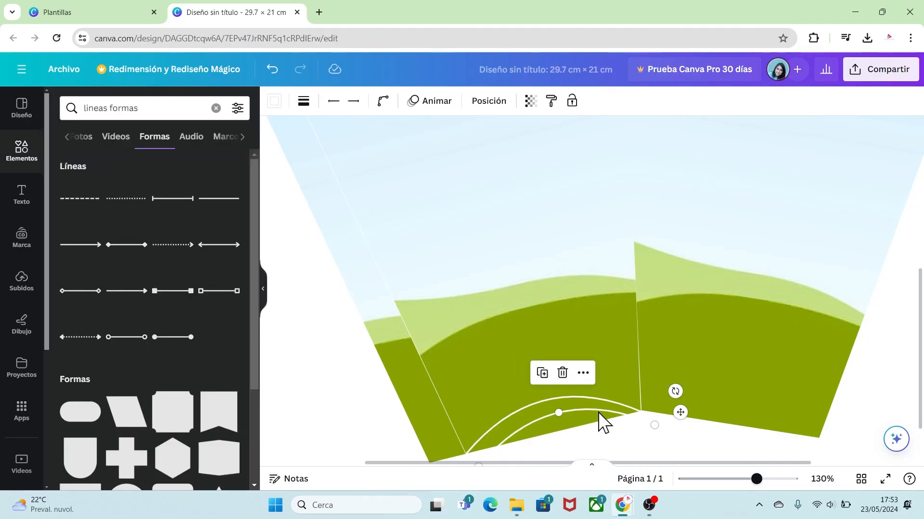
left_click_drag(599, 412, 767, 357)
left_click_drag(731, 419, 717, 412)
left_click_drag(768, 375, 763, 400)
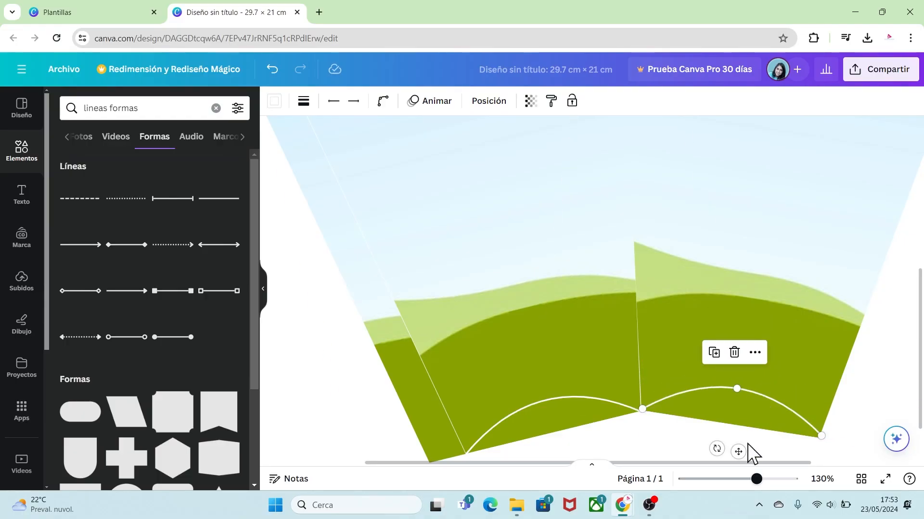
left_click_drag(717, 449, 722, 450)
left_click_drag(737, 388, 738, 394)
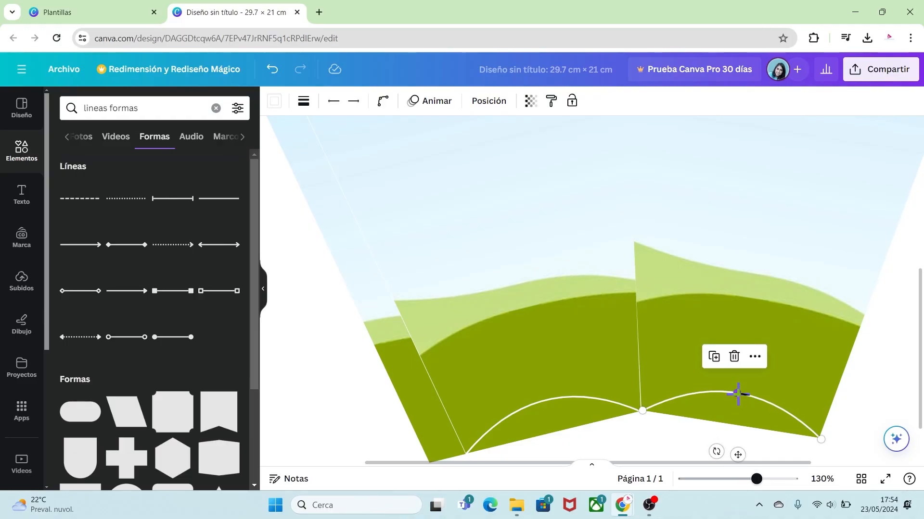
left_click(739, 396)
left_click_drag(756, 479, 731, 479)
left_click(824, 394)
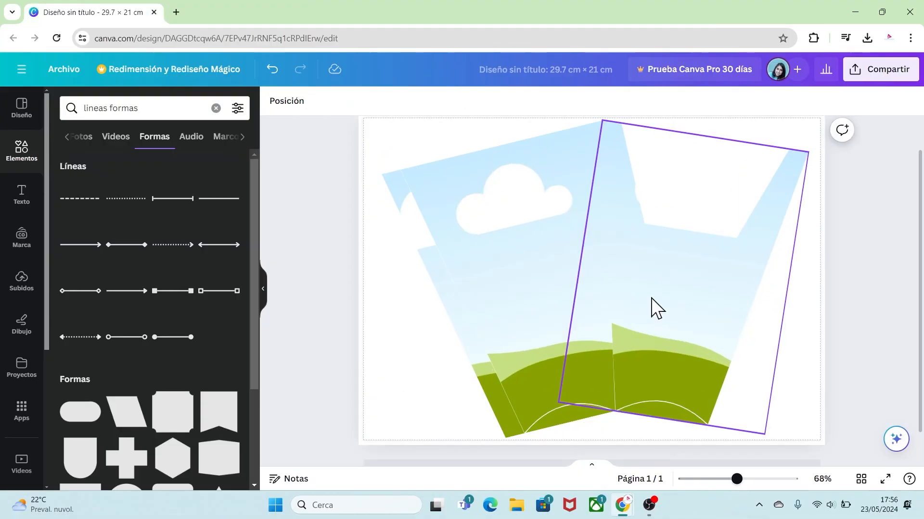
Step: Upload the four images in the "recursos mario" folder: yellow digital paper, PASTO-01.png, pngegg (1).png and Super-Mario-y-Sus-Amigos-png.png
left_click(23, 281)
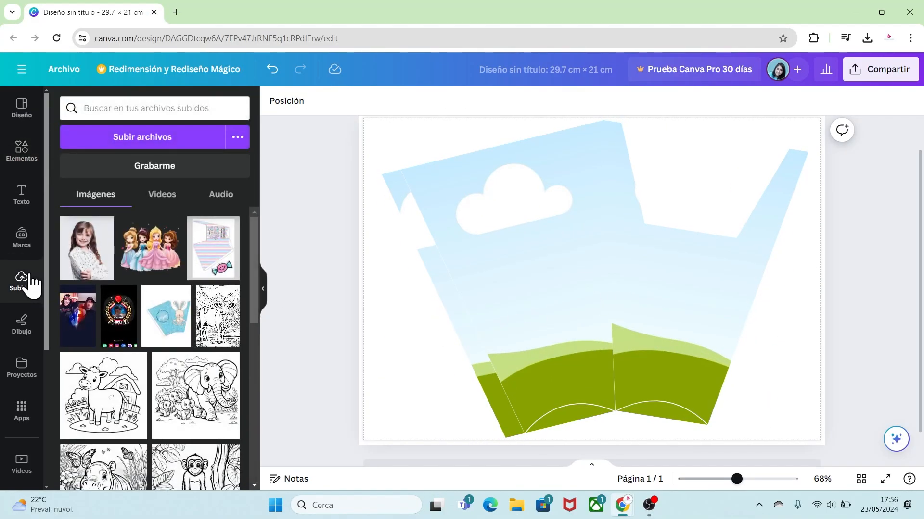
left_click(163, 138)
left_click_drag(811, 255, 318, 128)
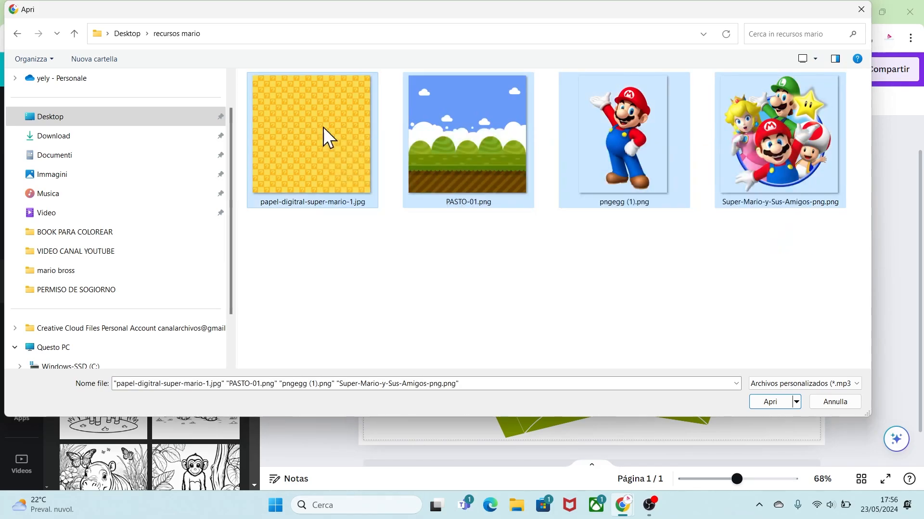
left_click(765, 400)
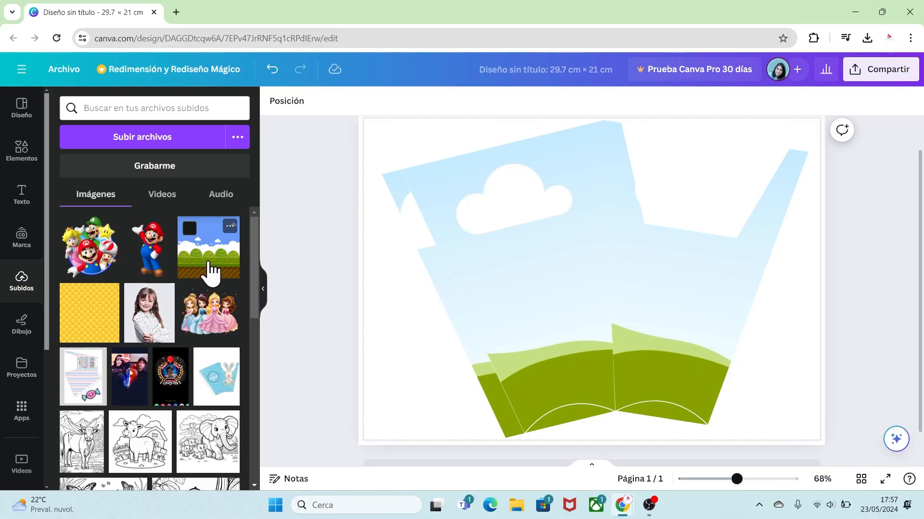
Step: Fill the notched frame with the grassy landscape image and the trapezoid frame with the yellow question-mark pattern
left_click_drag(197, 265, 641, 265)
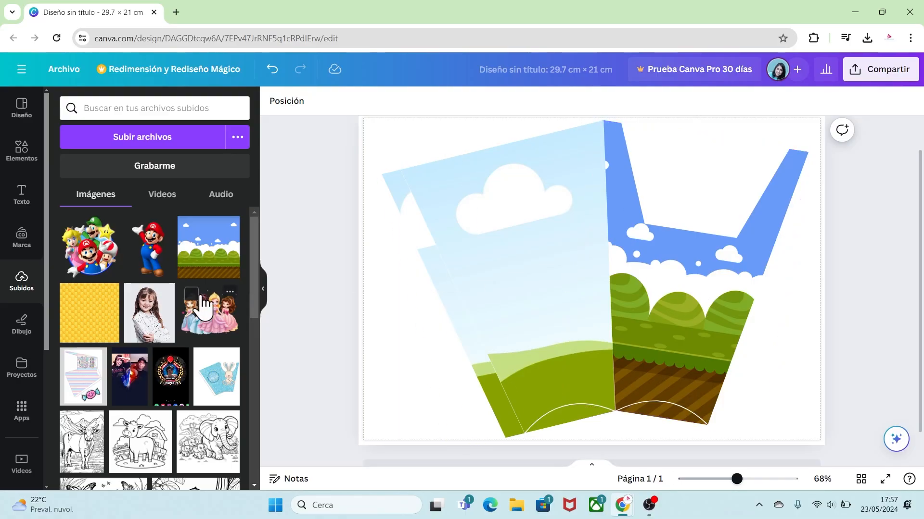
left_click_drag(86, 318, 478, 232)
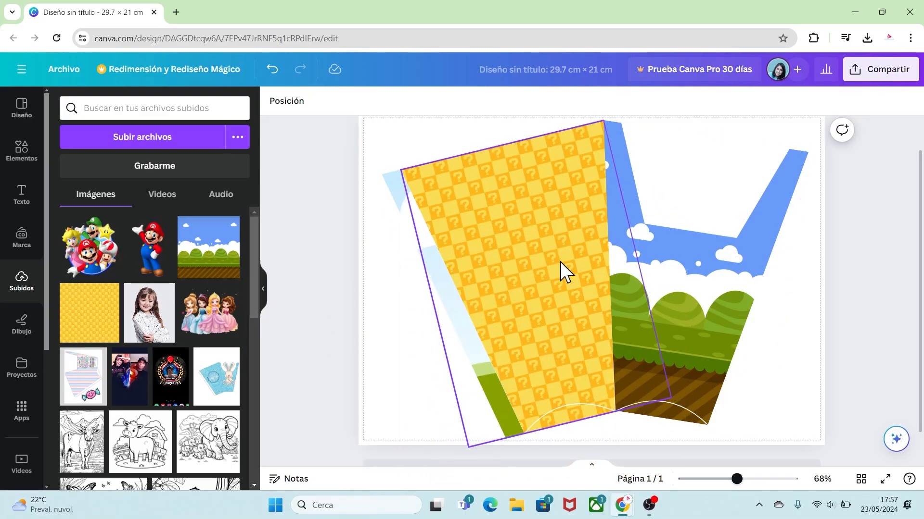
Step: Fill the narrow strip frame with the orange shade taken from the yellow pattern's photo colours
left_click_drag(560, 262, 408, 207)
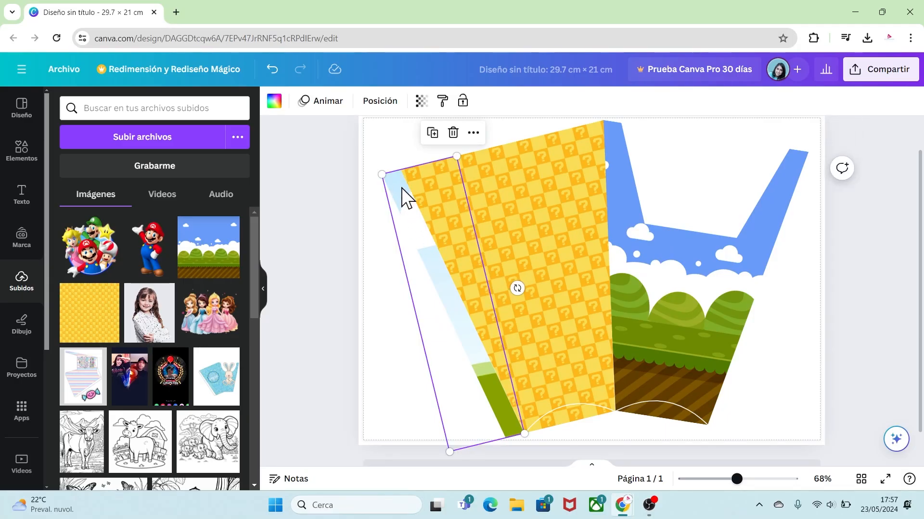
left_click(276, 102)
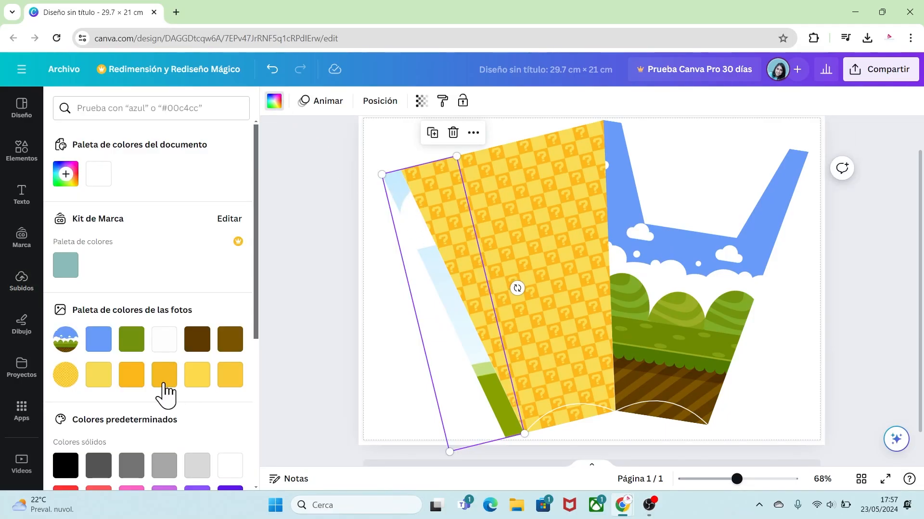
left_click(137, 378)
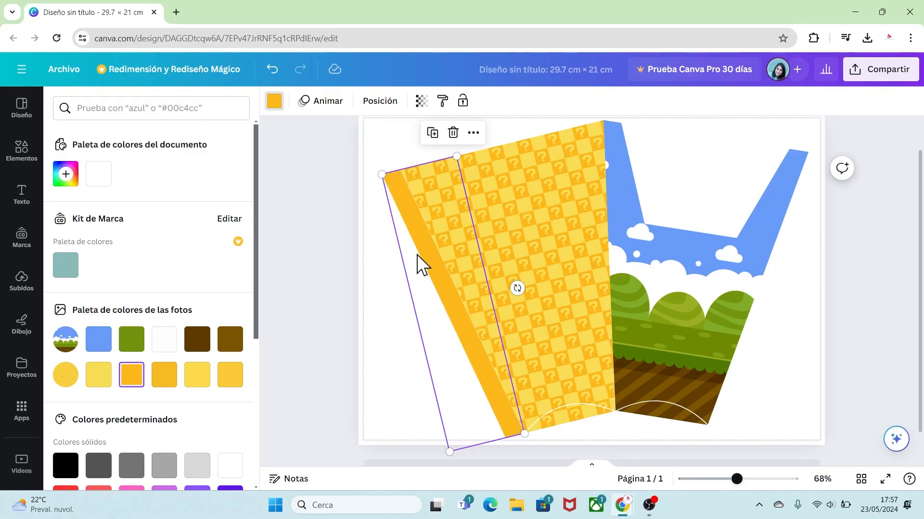
left_click(870, 353)
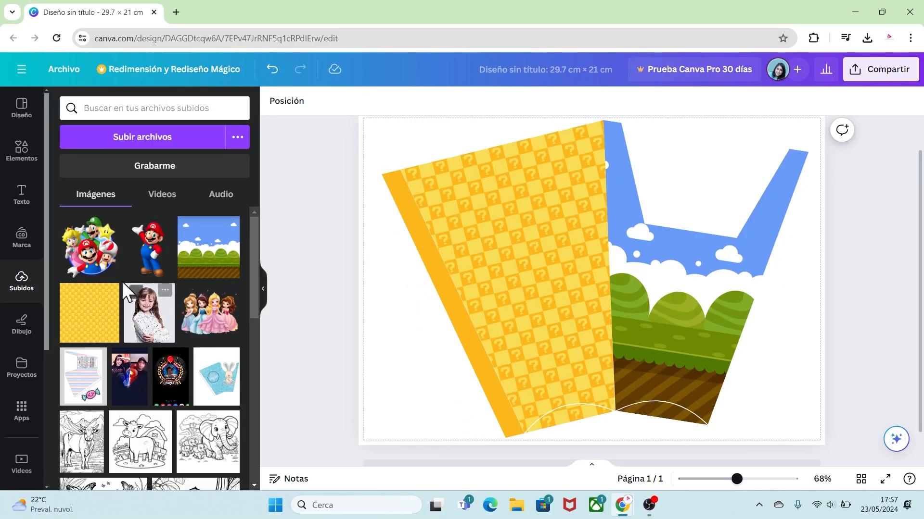
Step: Add the standing Mario image, set it aside, and lock the yellow-pattern and landscape frames together
left_click(154, 259)
left_click_drag(607, 297, 376, 306)
left_click(549, 233)
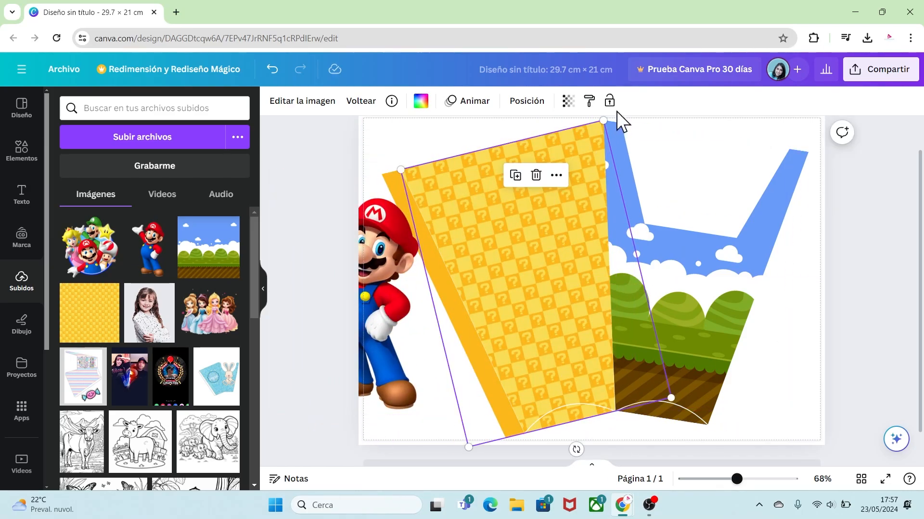
left_click(682, 292)
left_click(609, 101)
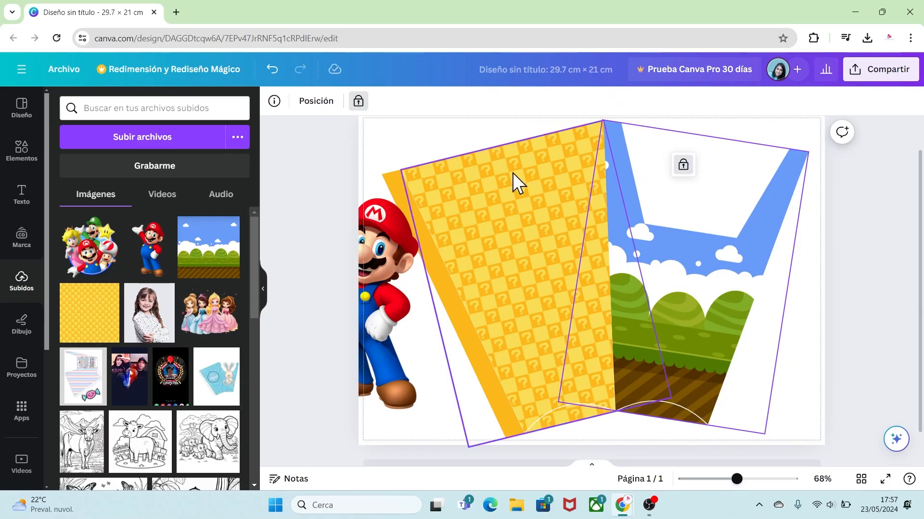
Step: Place Mario over the yellow-pattern frame and tilt him counterclockwise to match the frame's angle
left_click(500, 163)
left_click_drag(412, 330, 541, 298)
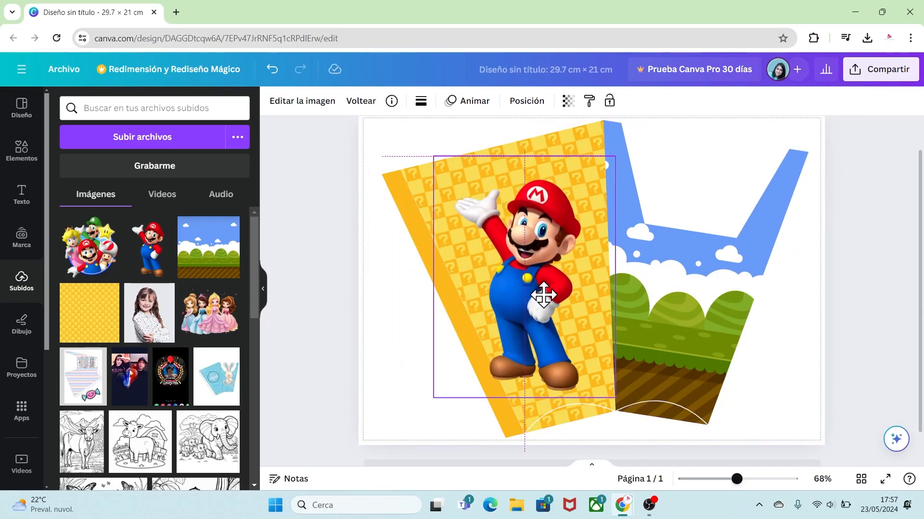
left_click_drag(607, 392, 603, 381)
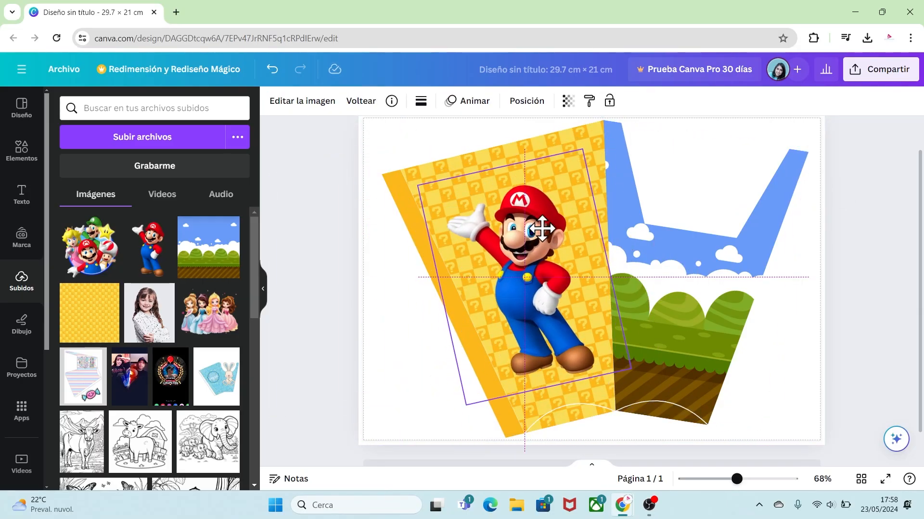
Step: Add the Super Mario and friends image and place it in the middle of the landscape frame
left_click(89, 246)
left_click_drag(597, 268, 701, 267)
mouse_move(682, 360)
left_mouse_down()
mouse_move(671, 368)
mouse_move(686, 356)
left_mouse_up()
left_click(686, 356)
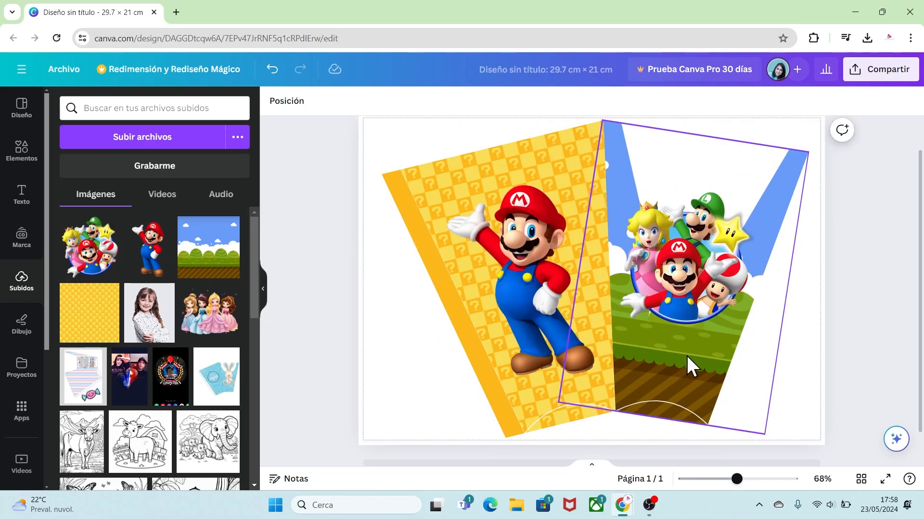
Step: Find the "Thank you!" text combination among the font combinations and add it to the page
left_click(29, 202)
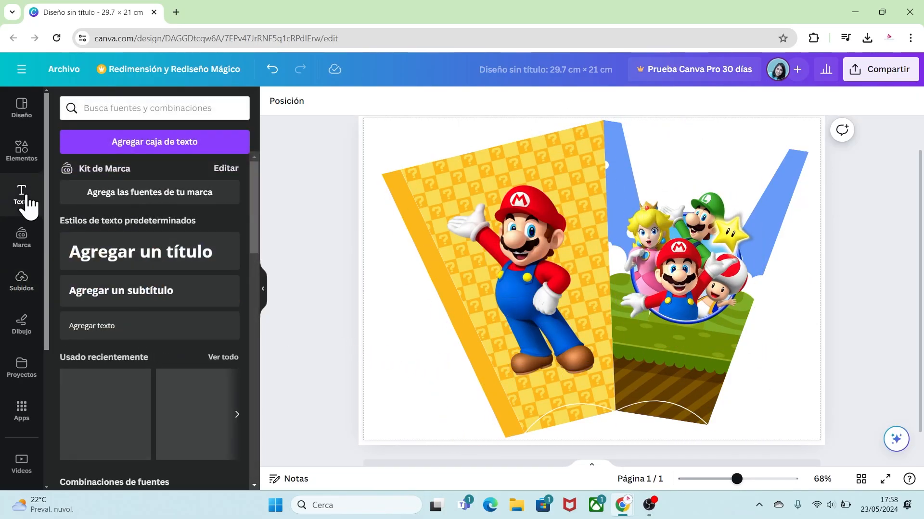
scroll(252, 464, "down", 10)
scroll(252, 463, "down", 1)
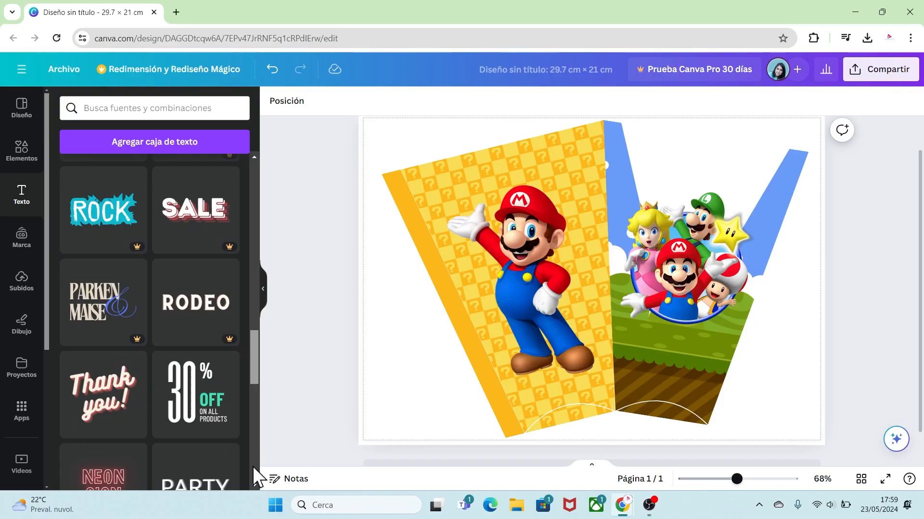
mouse_move(128, 392)
left_click(137, 359)
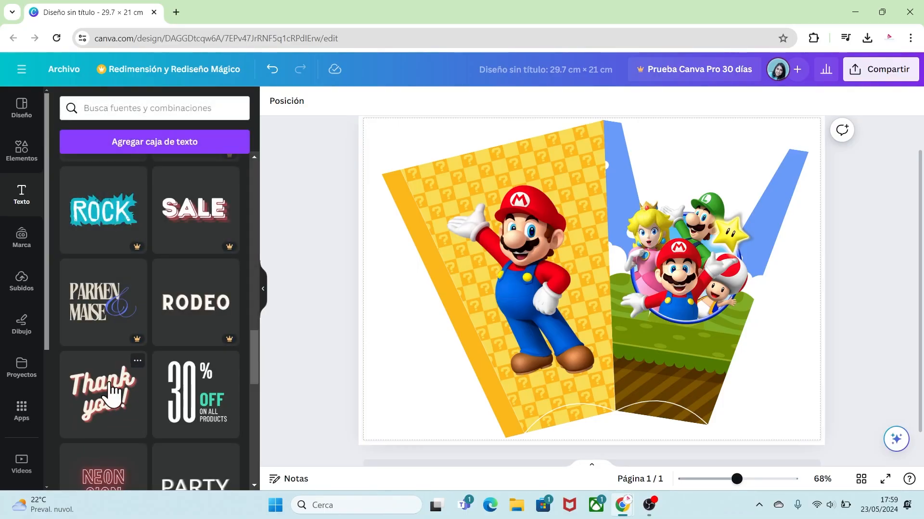
left_click(112, 389)
left_click(561, 438)
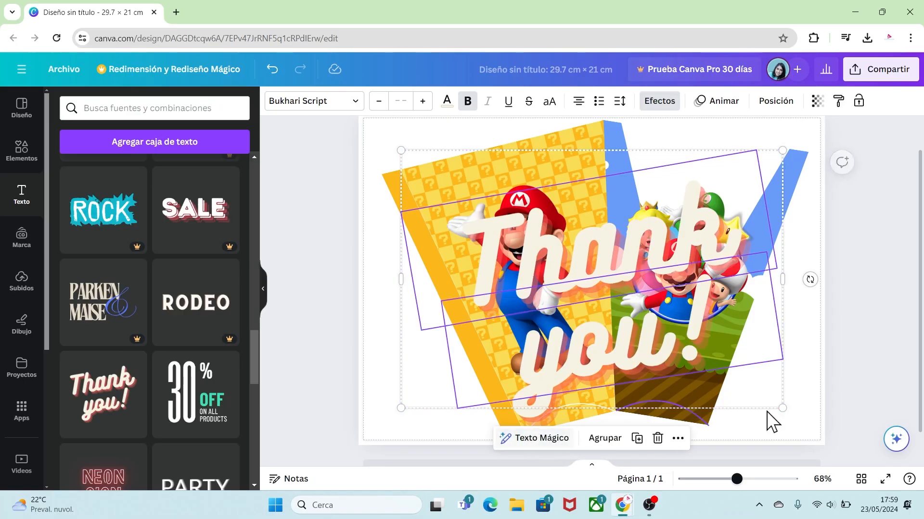
Step: Delete the "you!" part of the added text combination
left_click(775, 371)
left_click(687, 346)
key("Delete")
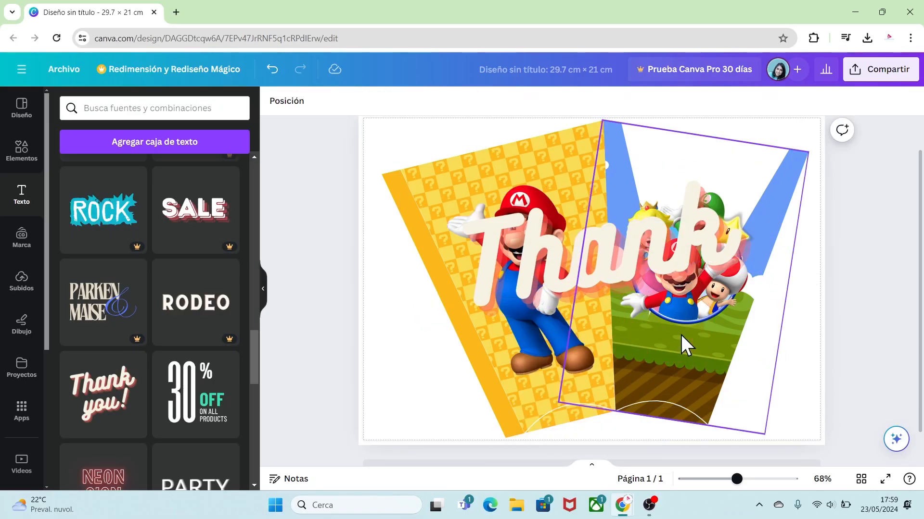
Step: Shrink the "Thank" text and move it below the characters on the landscape frame
left_click(678, 257)
left_click_drag(777, 270, 592, 241)
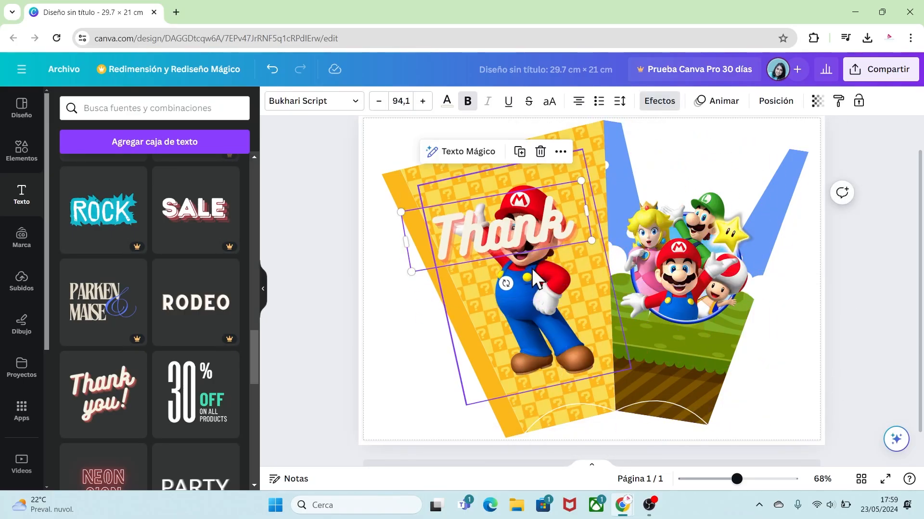
left_click_drag(498, 231, 681, 330)
Step: Change the "Thank" text to "Feliz", tilt it to the landscape frame's angle, and reduce it to size 65,7
left_click_drag(764, 371, 732, 338)
type("Feliz")
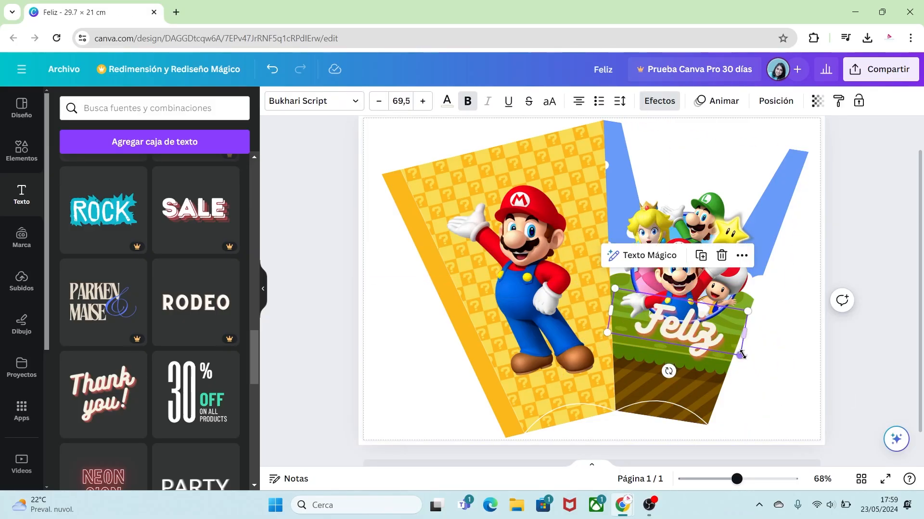
mouse_move(739, 354)
left_mouse_down()
mouse_move(722, 348)
mouse_move(734, 352)
left_mouse_up()
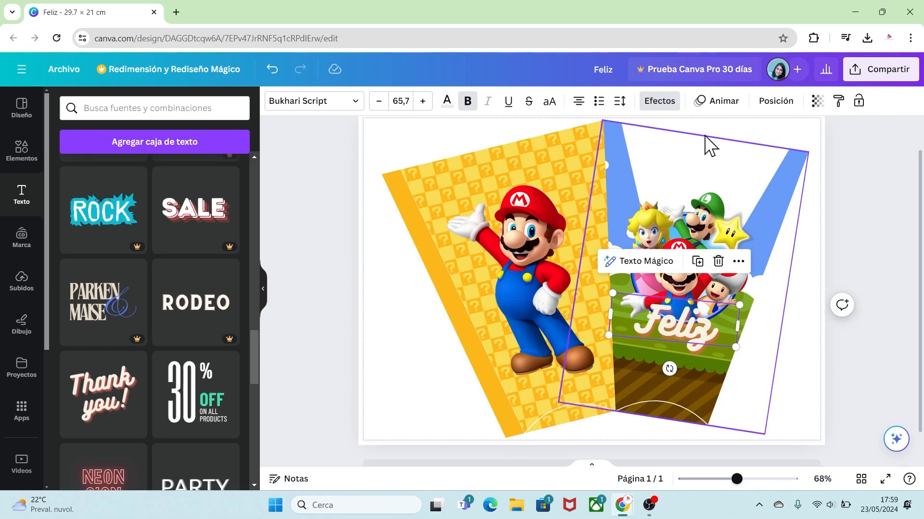
Step: Replace the echo effect on the "Feliz" text with the Contorno (outline) effect at thickness 101
left_click(669, 107)
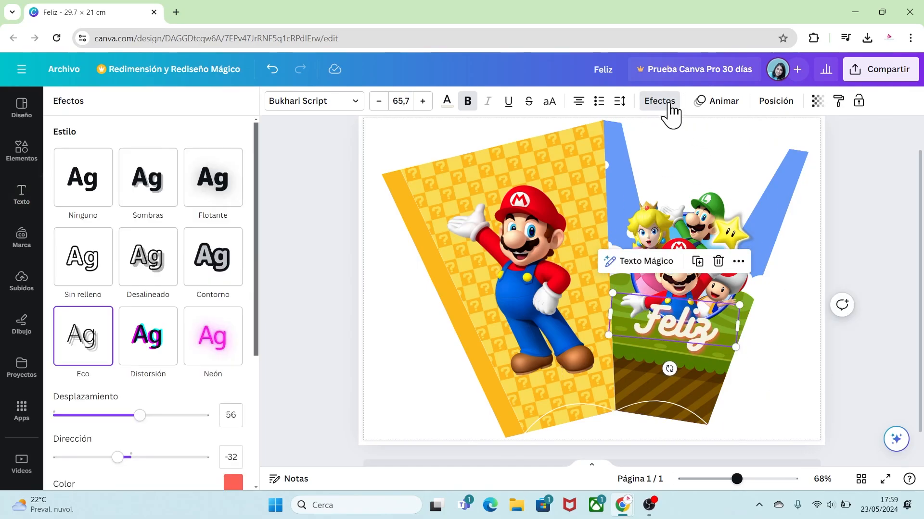
left_click(229, 269)
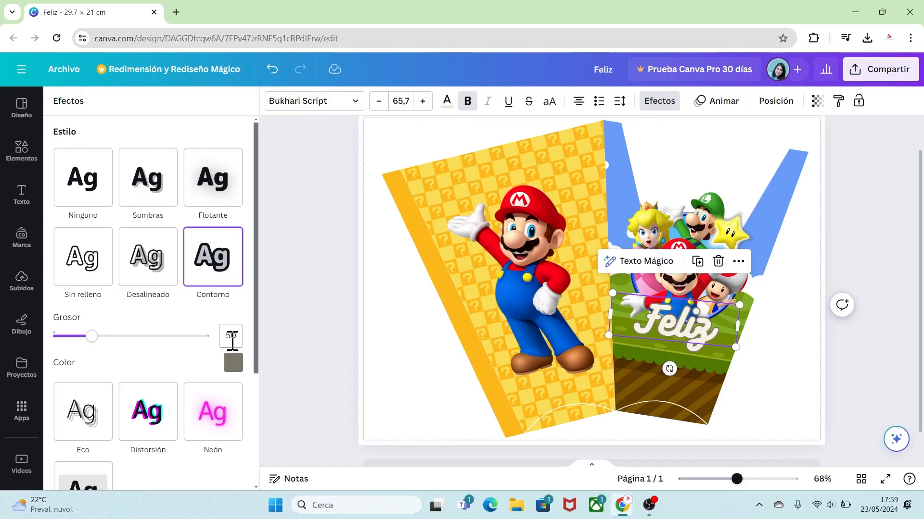
left_click_drag(98, 339, 132, 342)
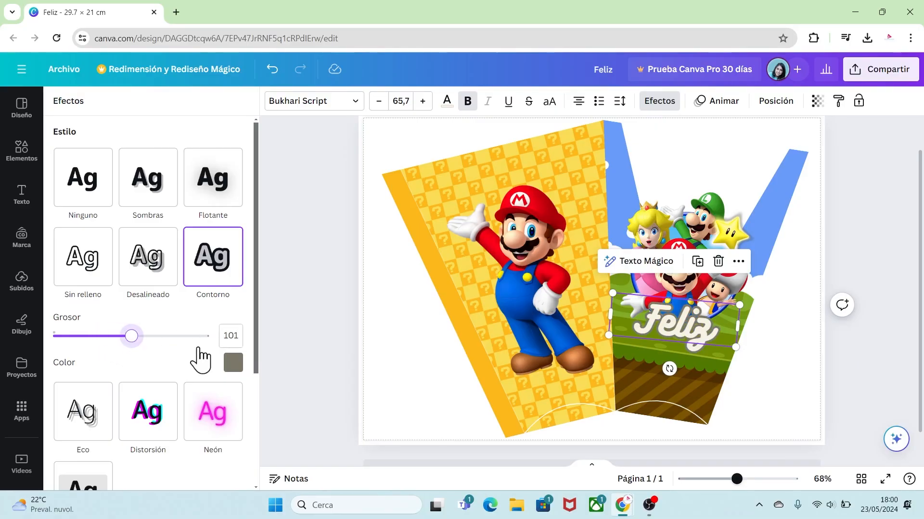
Step: Set the outline colour of the "Feliz" text to the red sampled from the large Mario's sleeve
left_click(233, 363)
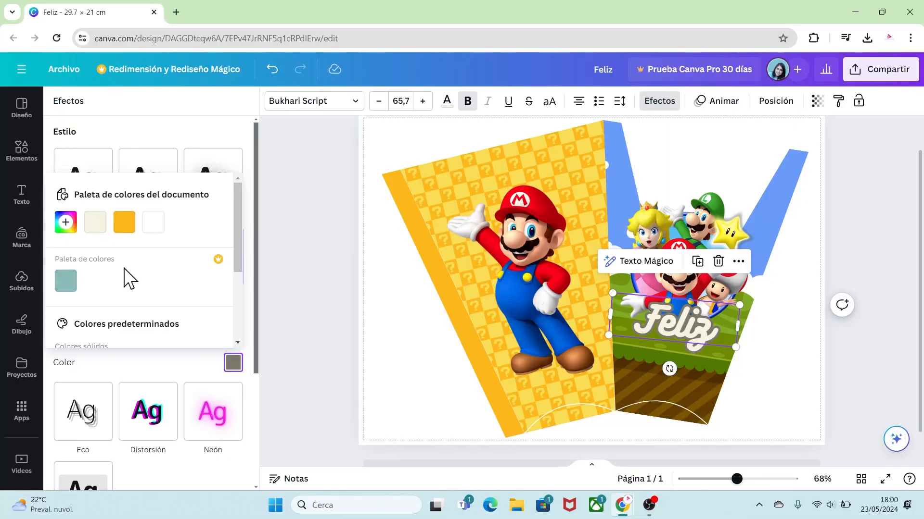
left_click(67, 222)
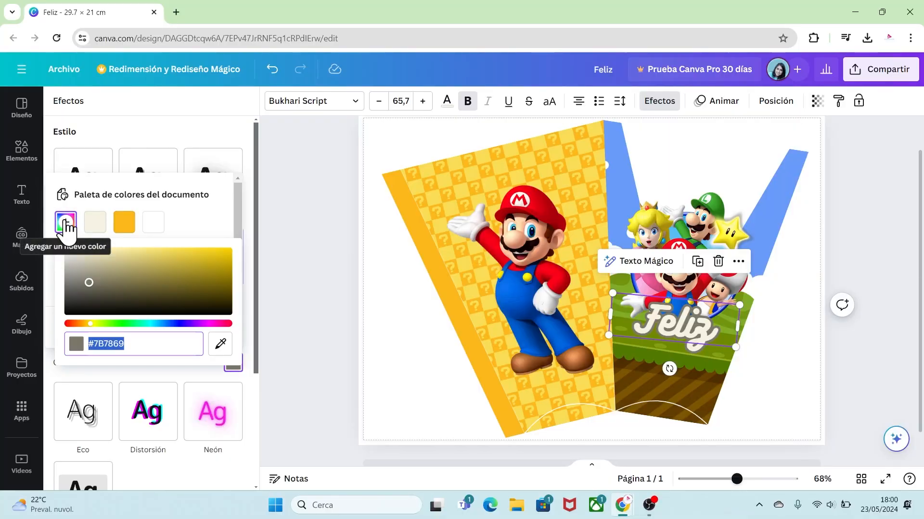
left_click(220, 343)
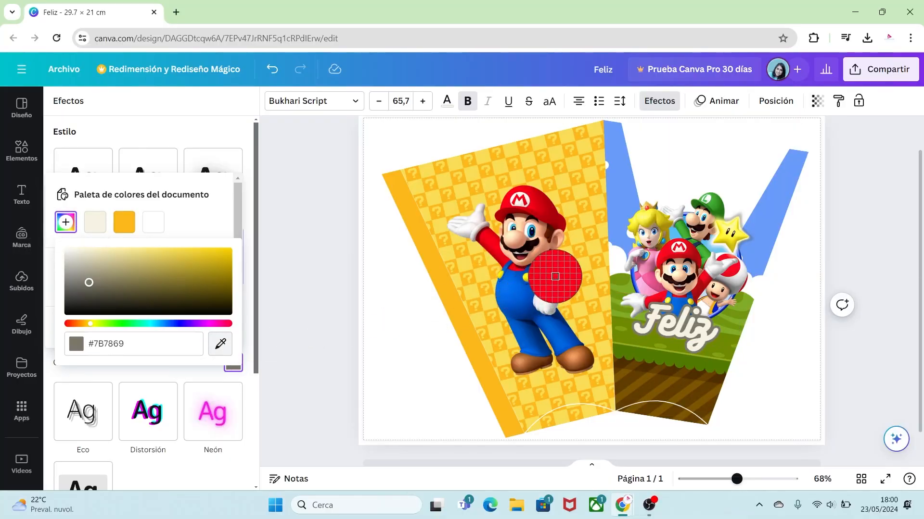
left_click(554, 277)
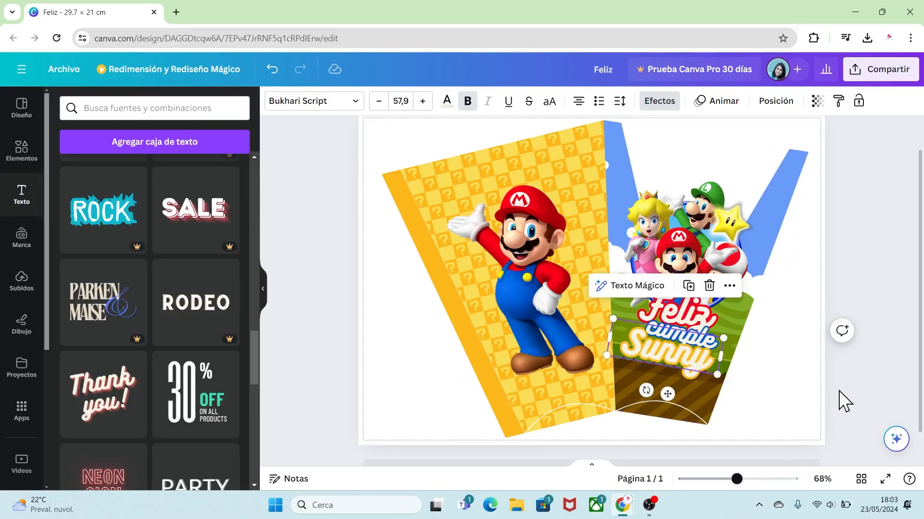
Step: Download the finished design as a print PDF (PDF para impresión) with the RGB colour profile
left_click(865, 392)
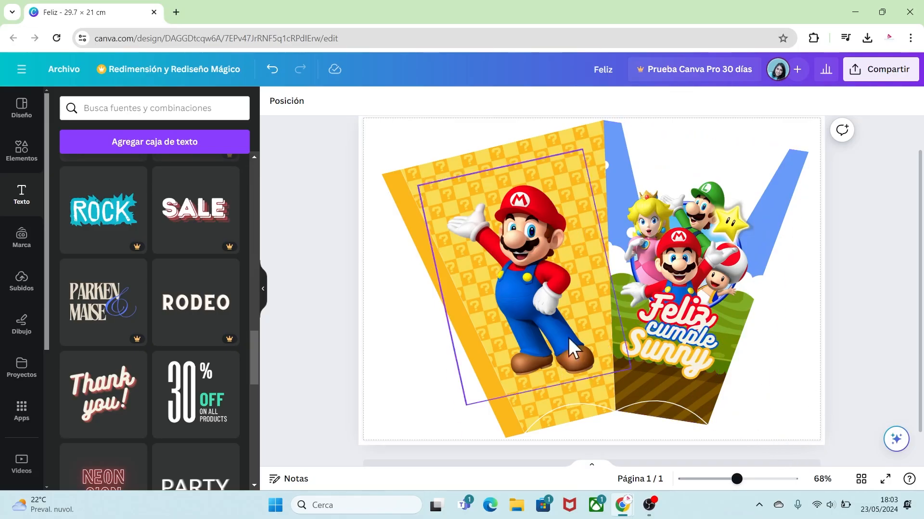
left_click(61, 68)
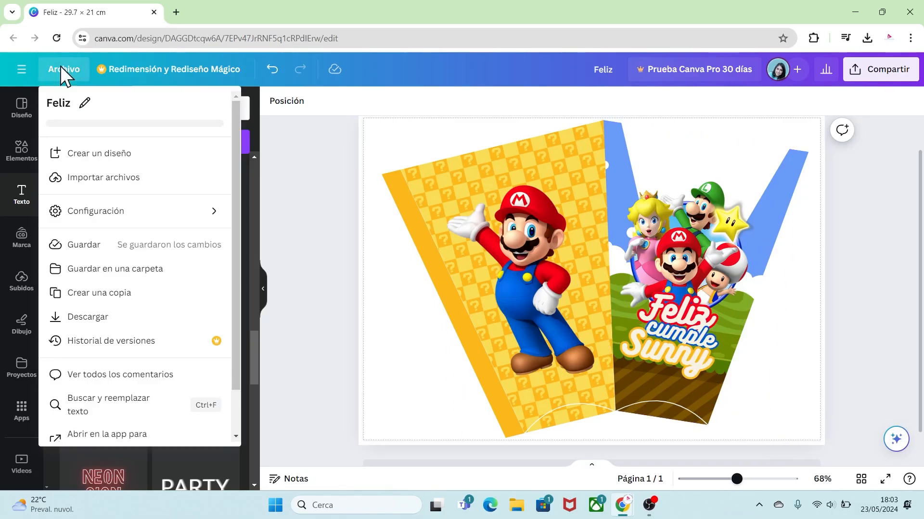
left_click(96, 319)
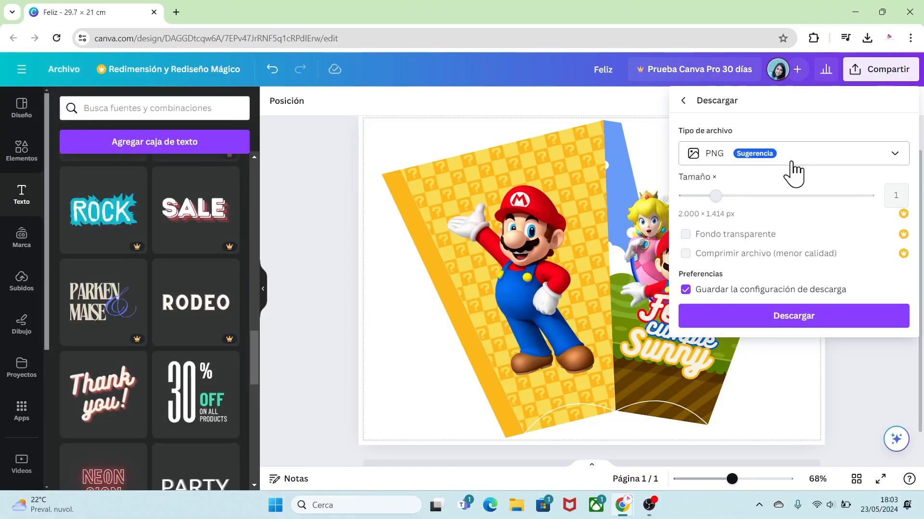
left_click(885, 161)
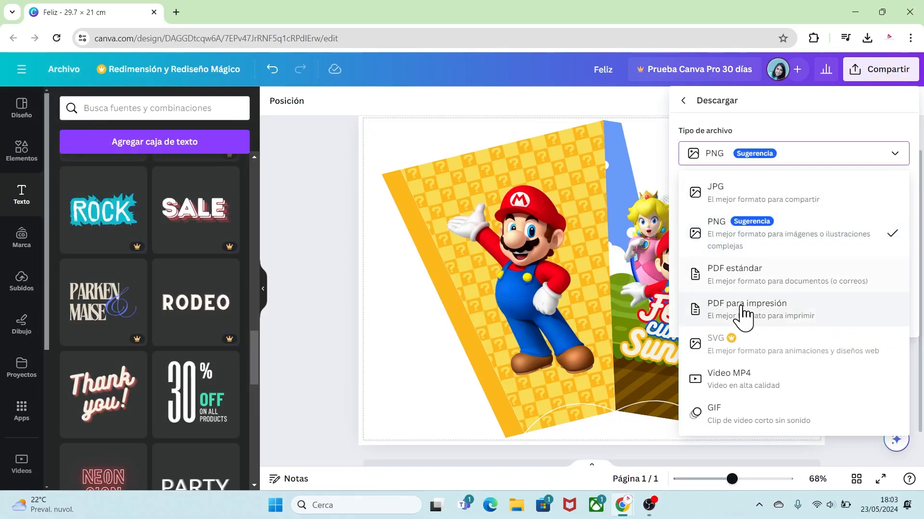
left_click(761, 319)
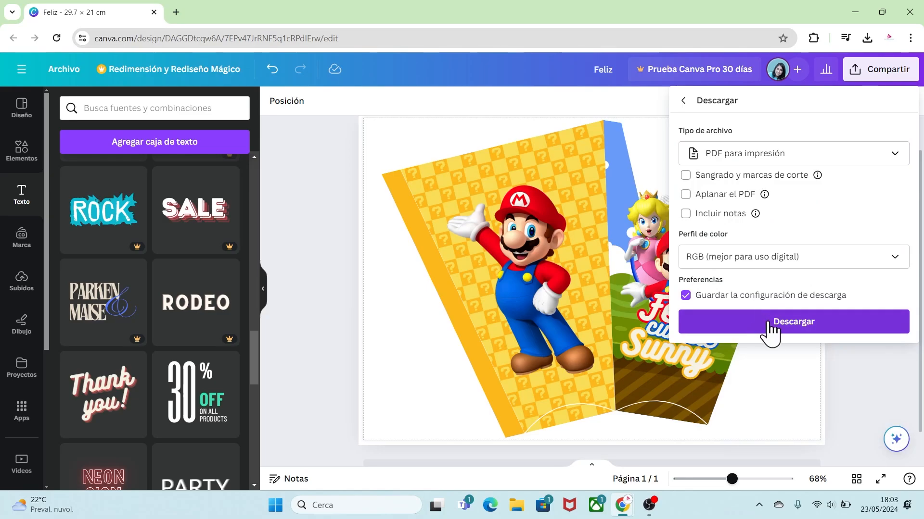
left_click(803, 331)
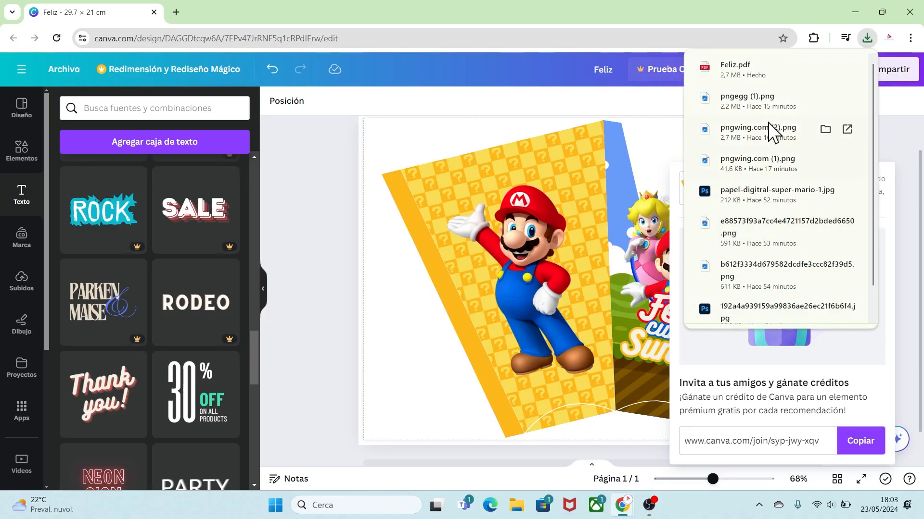
Step: Open the downloaded Feliz.pdf and inspect the page down to the curved lines at the template's base
left_click(758, 75)
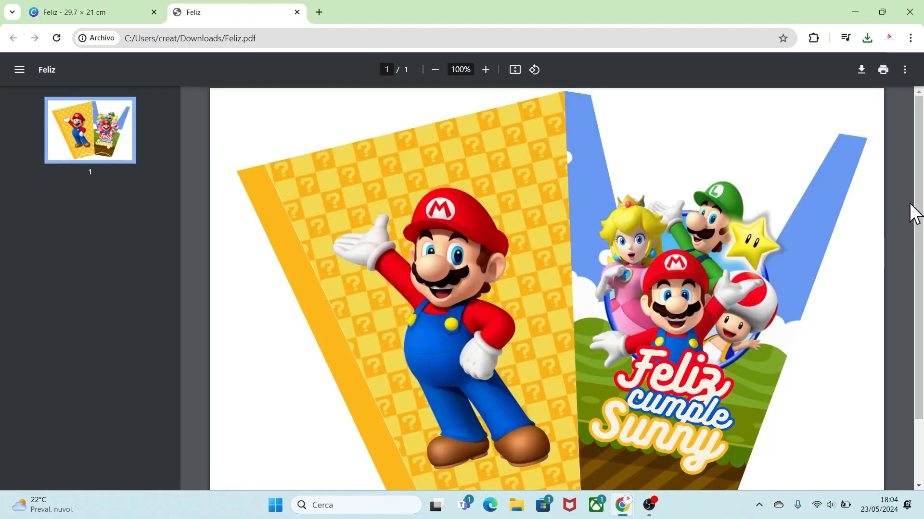
scroll(914, 212, "down", 2)
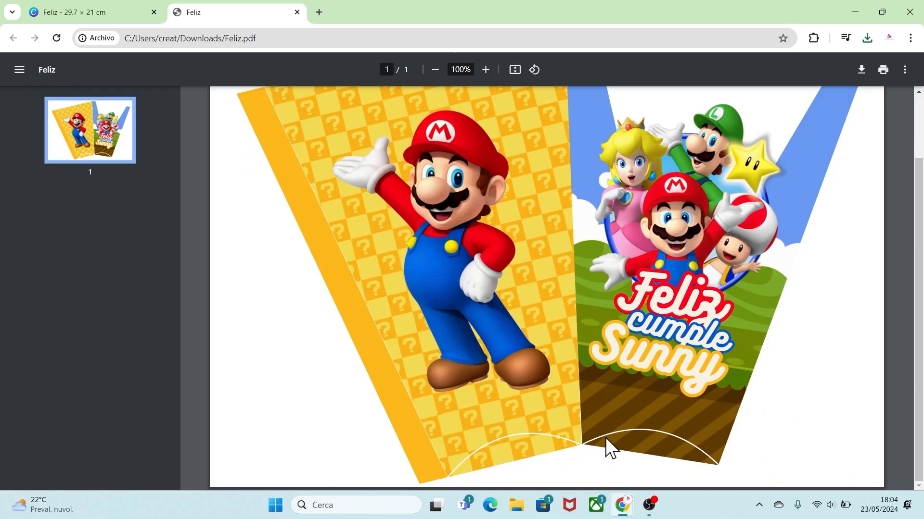